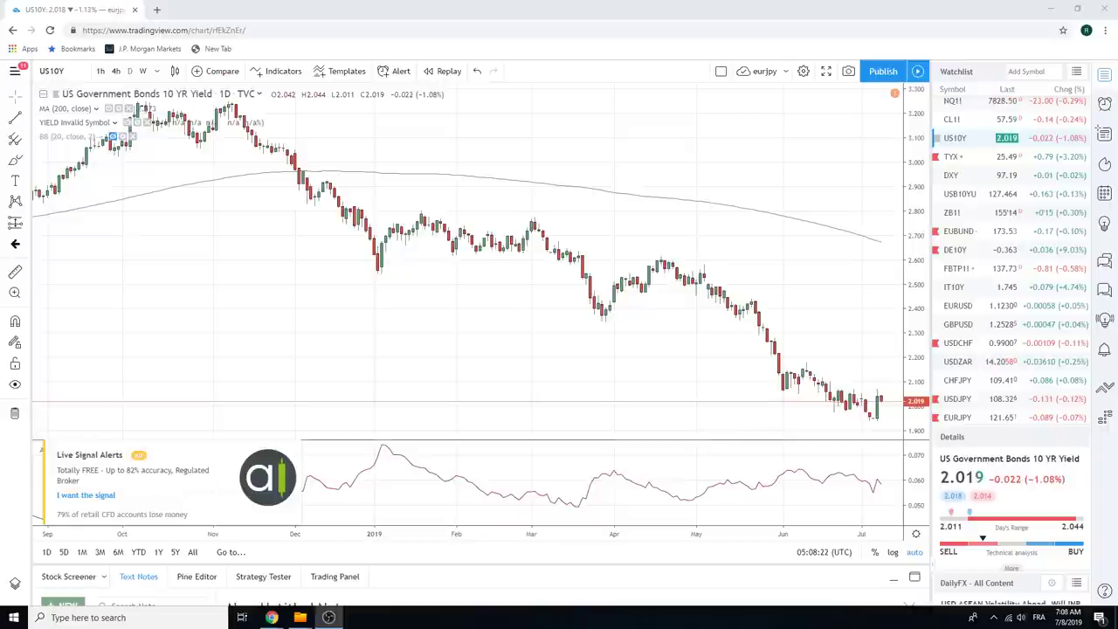
# - Scroll the watchlist back to the top while the US10Y daily chart stays loaded
pyautogui.scroll(1, 994, 269)
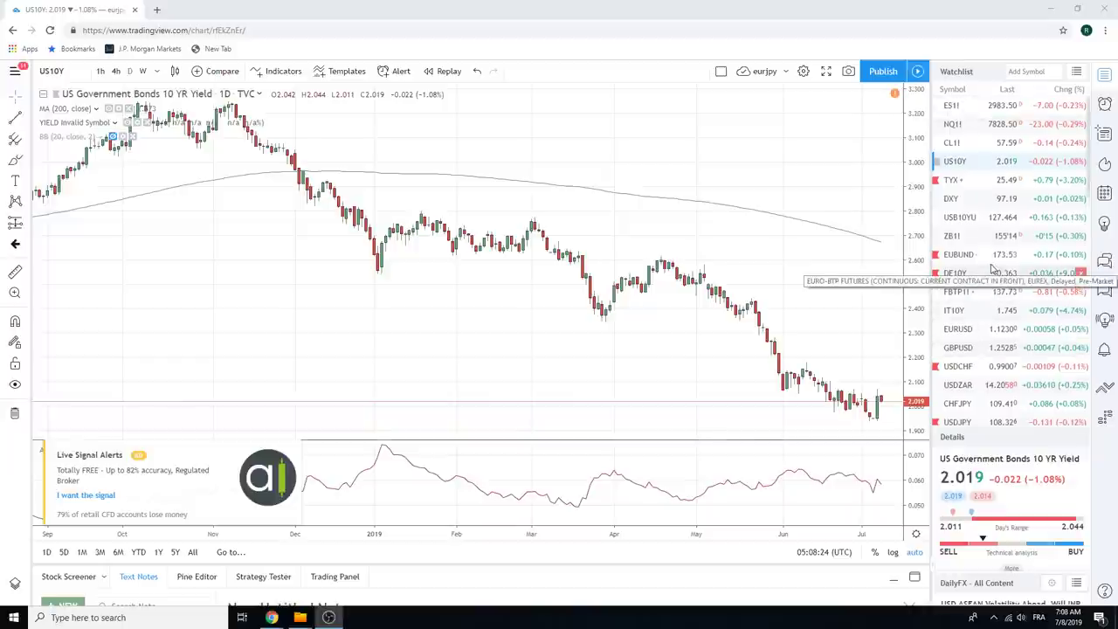
# - Load ES1! from the watchlist, zoom the chart in, and switch to 1h bars
pyautogui.click(956, 107)
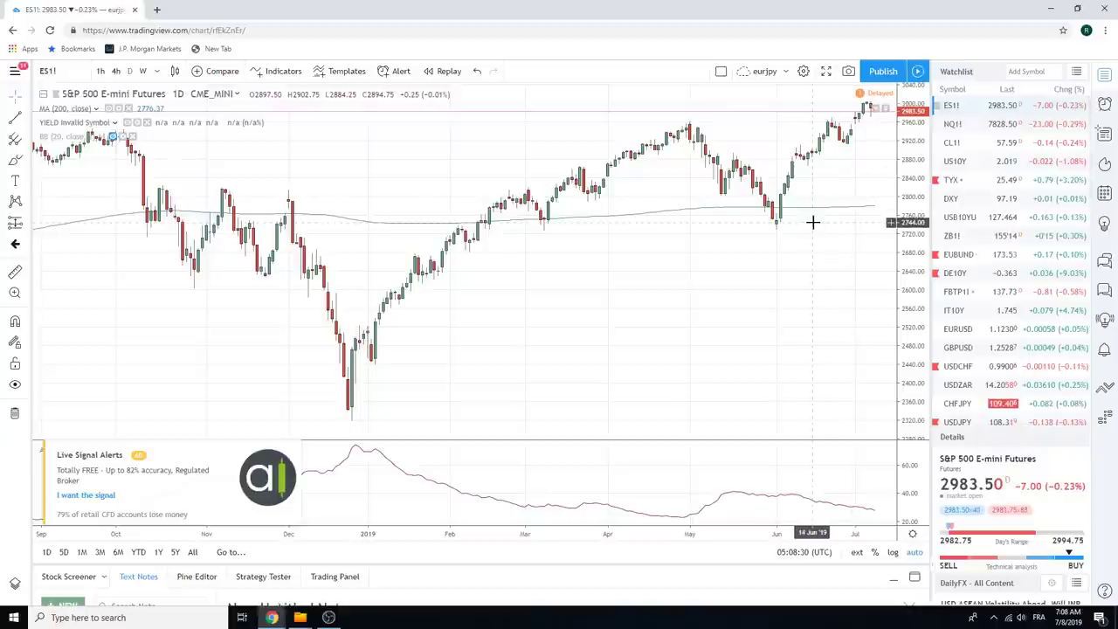
pyautogui.scroll(2, 579, 267)
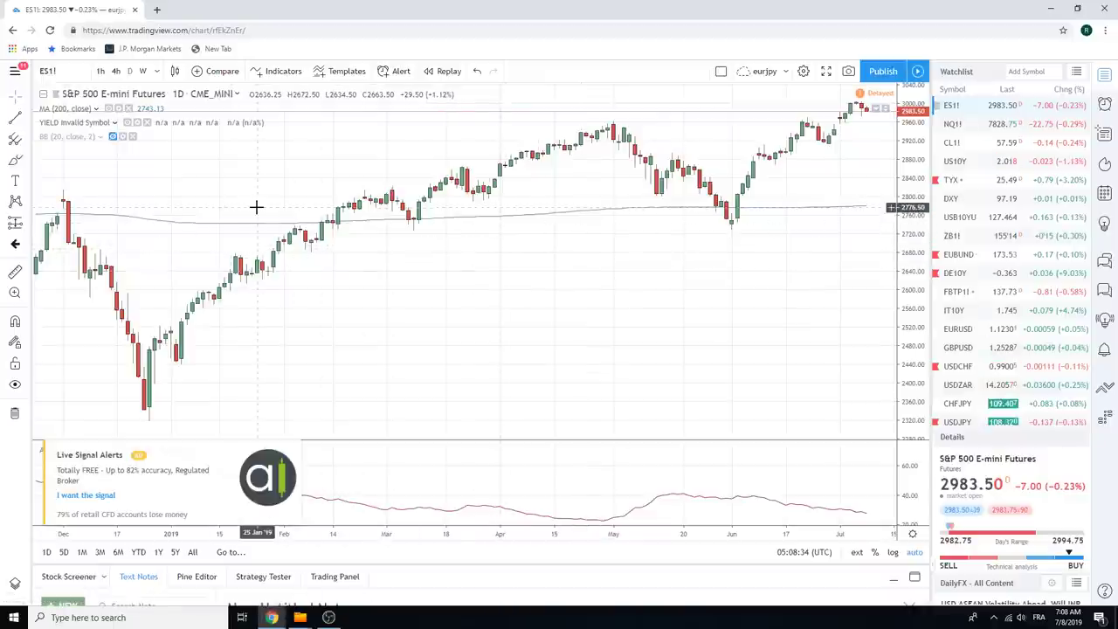
pyautogui.click(100, 73)
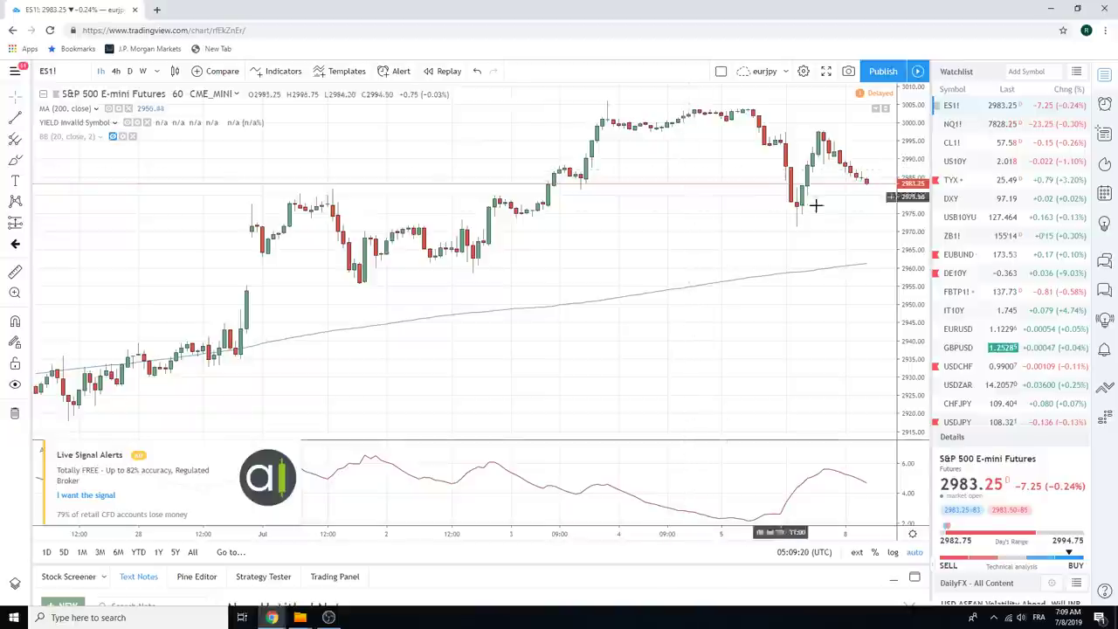
# - Load the EURUSD daily chart from lower in the watchlist
pyautogui.scroll(-3, 993, 266)
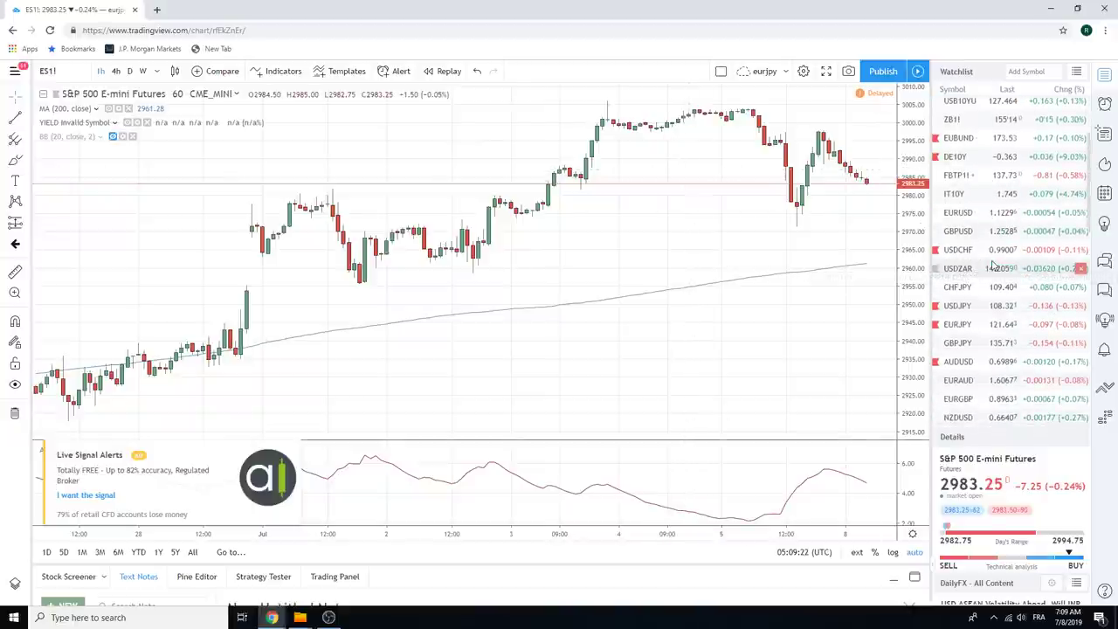
pyautogui.click(966, 218)
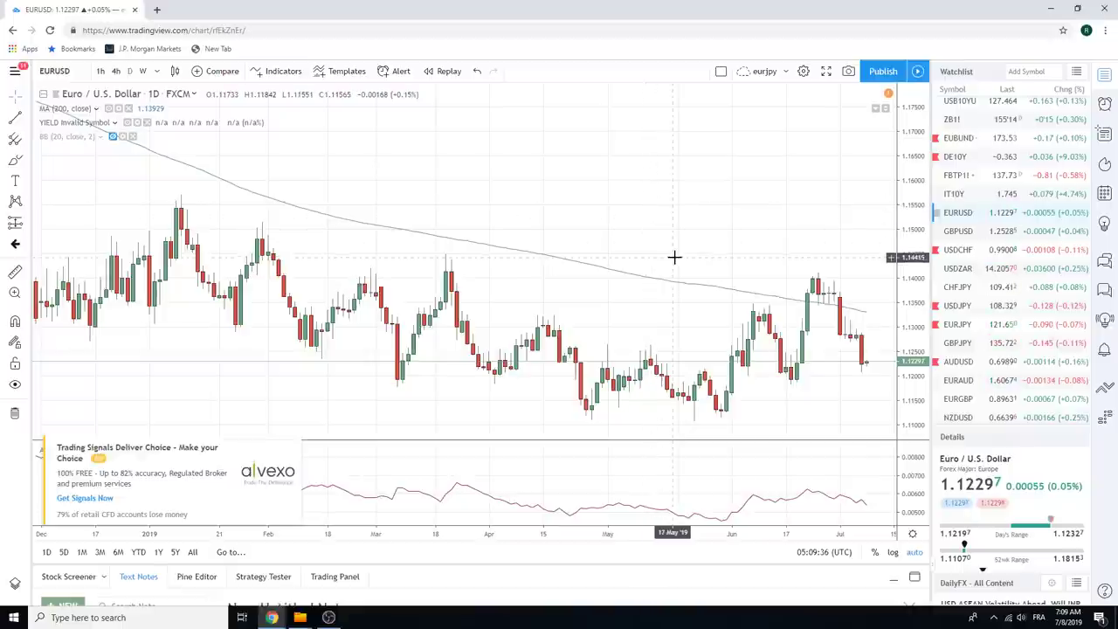
# - Zoom the EURUSD chart out to span April 2018 to July 2019, then return the watchlist to the top
pyautogui.scroll(-5, 675, 256)
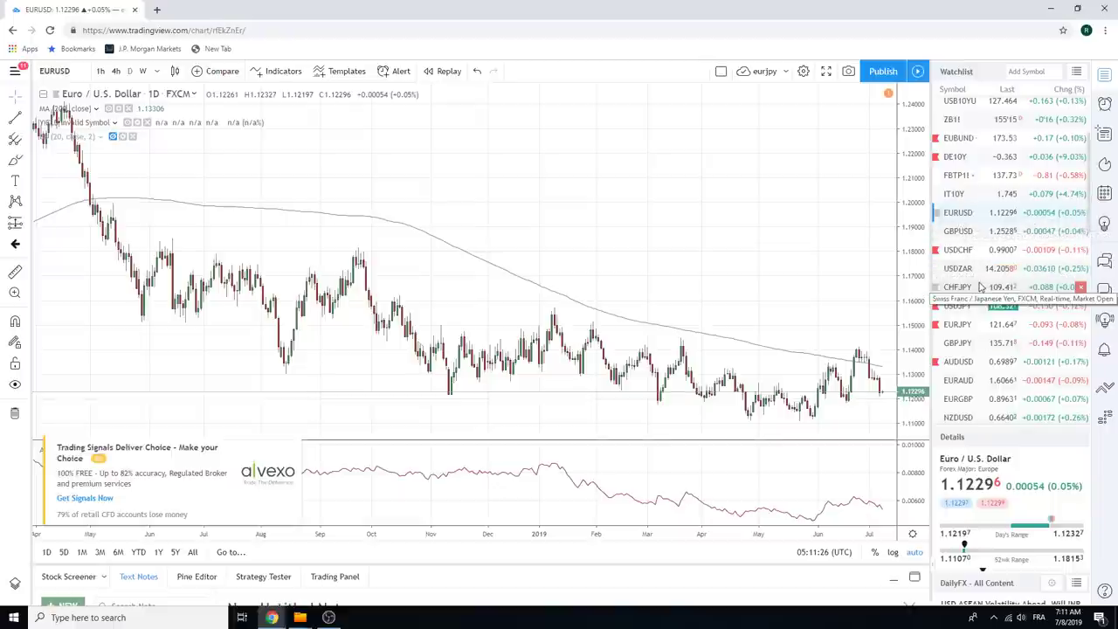
pyautogui.scroll(2, 985, 198)
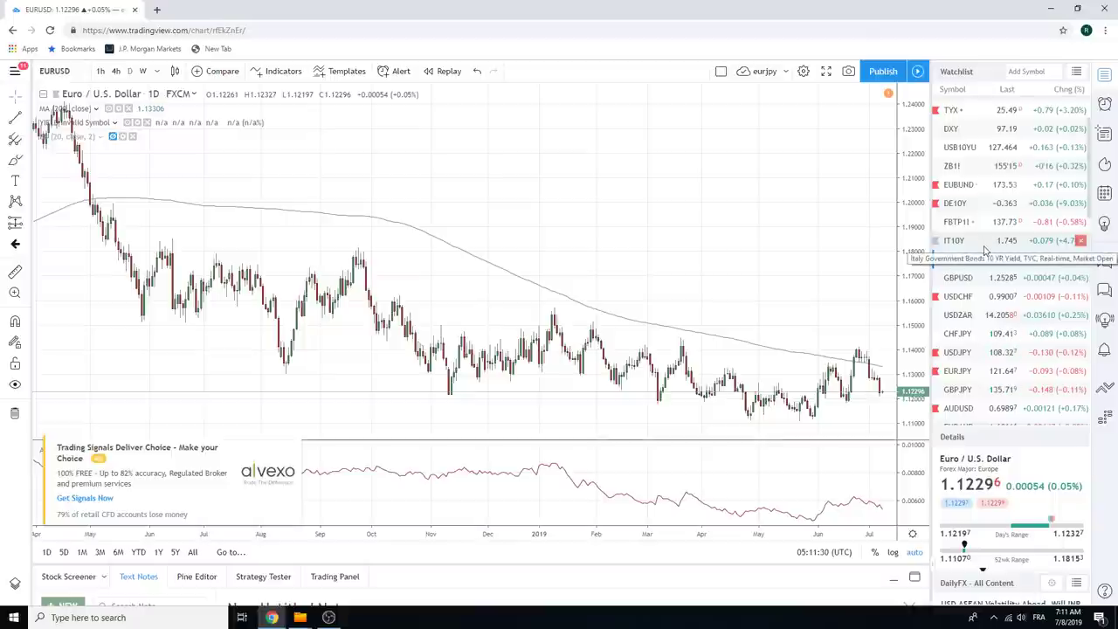
pyautogui.scroll(3, 984, 251)
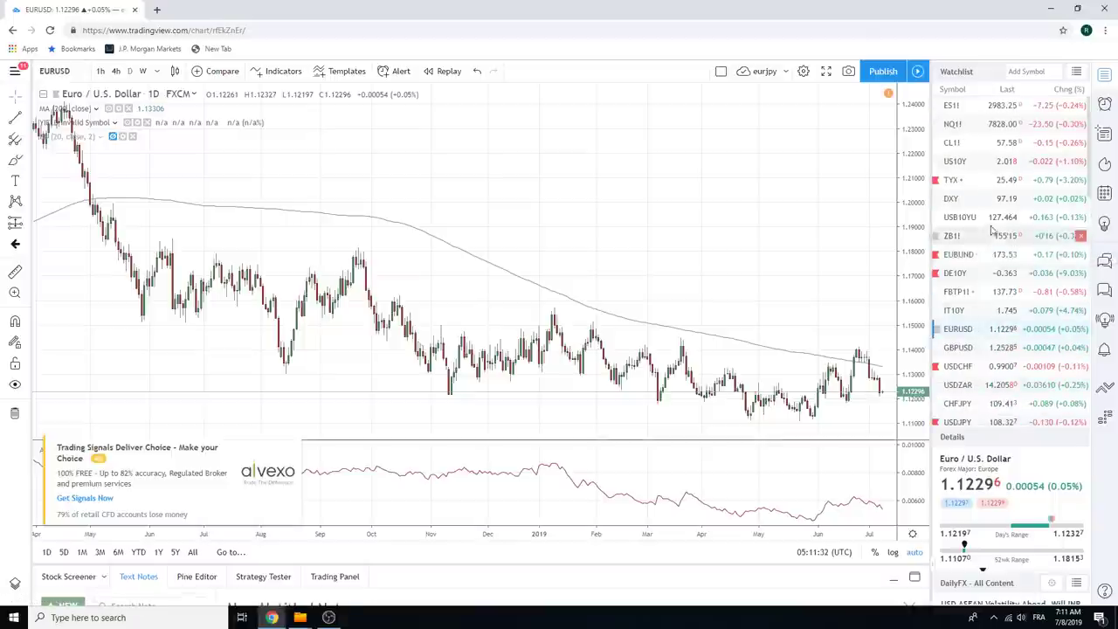
# - Load US10Y and zoom the daily chart in to January through July 2019
pyautogui.click(971, 163)
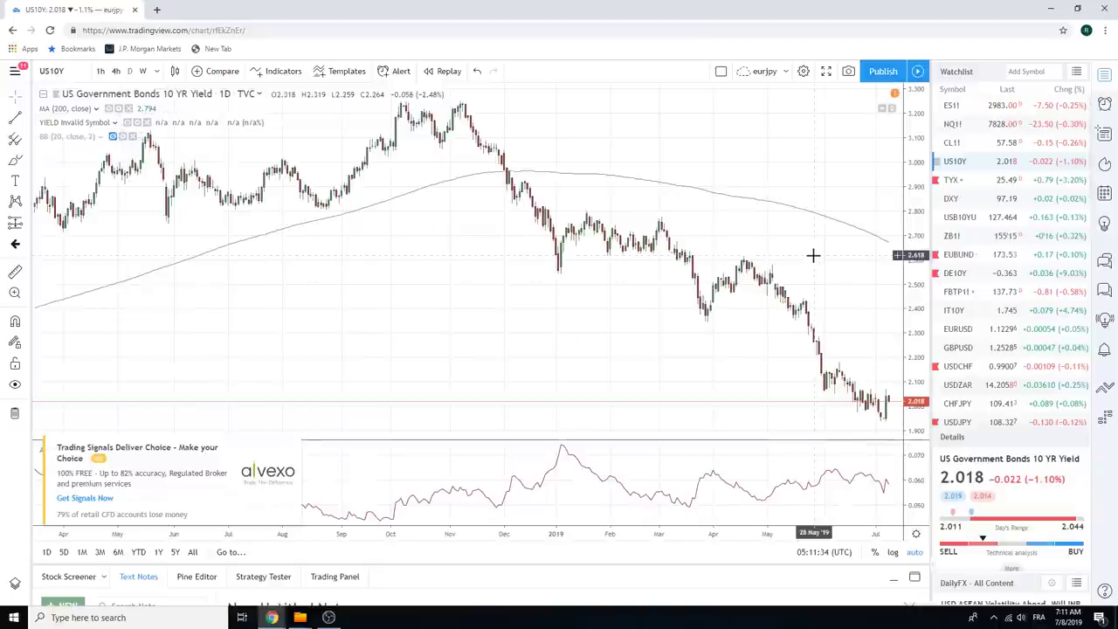
pyautogui.scroll(4, 673, 412)
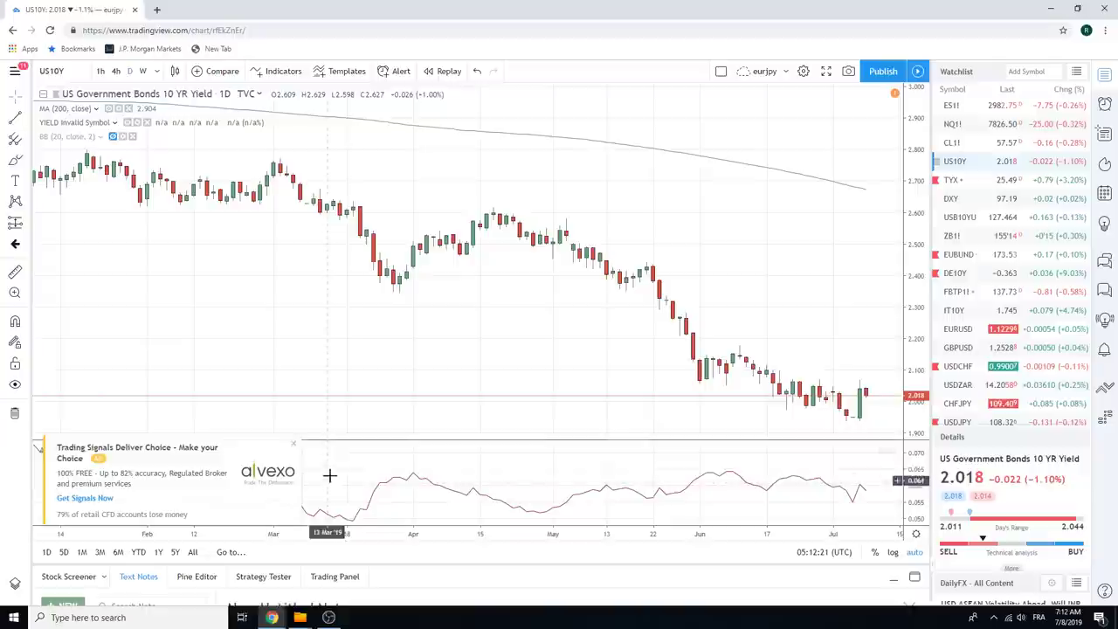
# - Close the ad banner over the ATR pane on the US10Y chart and readjust the zoom
pyautogui.click(294, 443)
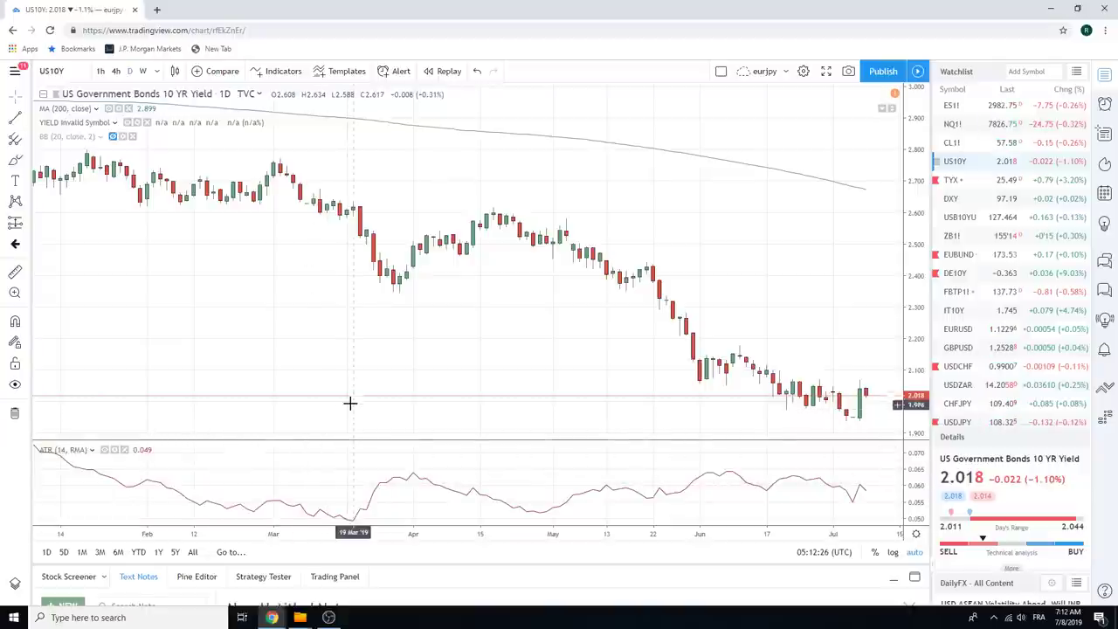
pyautogui.scroll(-3, 360, 376)
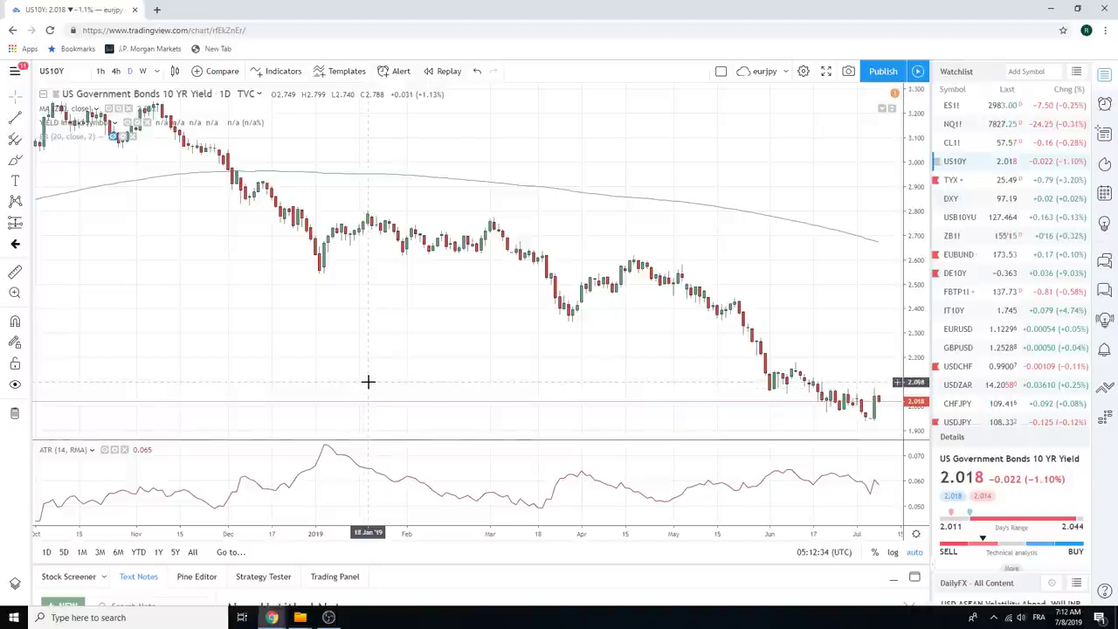
pyautogui.scroll(2, 374, 387)
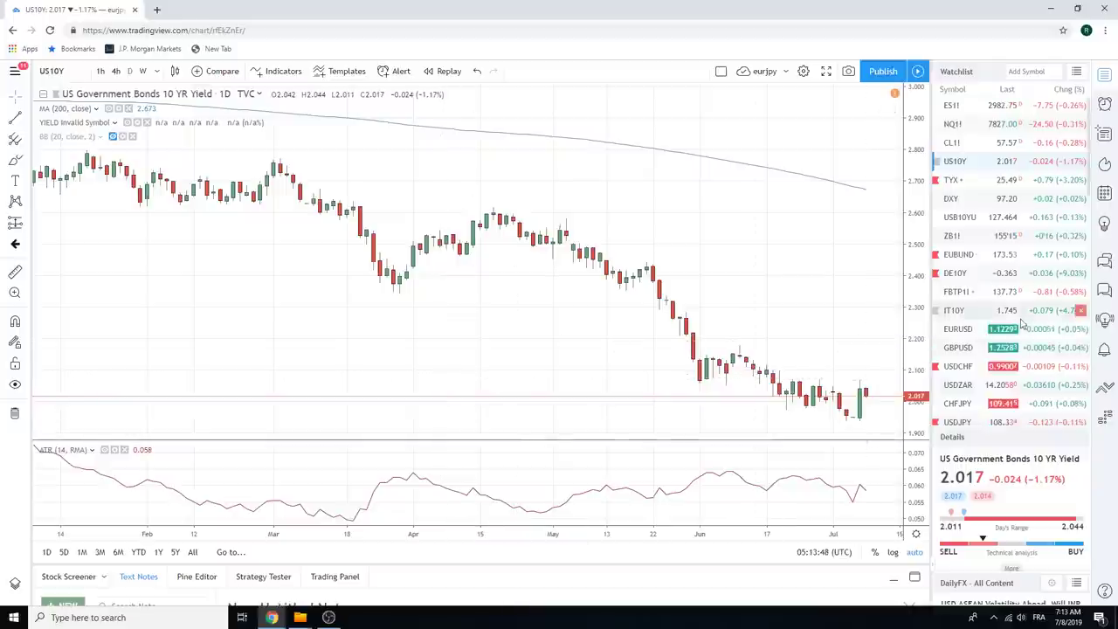
# - Load the USDTRY daily chart from further down the watchlist
pyautogui.scroll(-4, 1019, 323)
pyautogui.scroll(-2, 1019, 323)
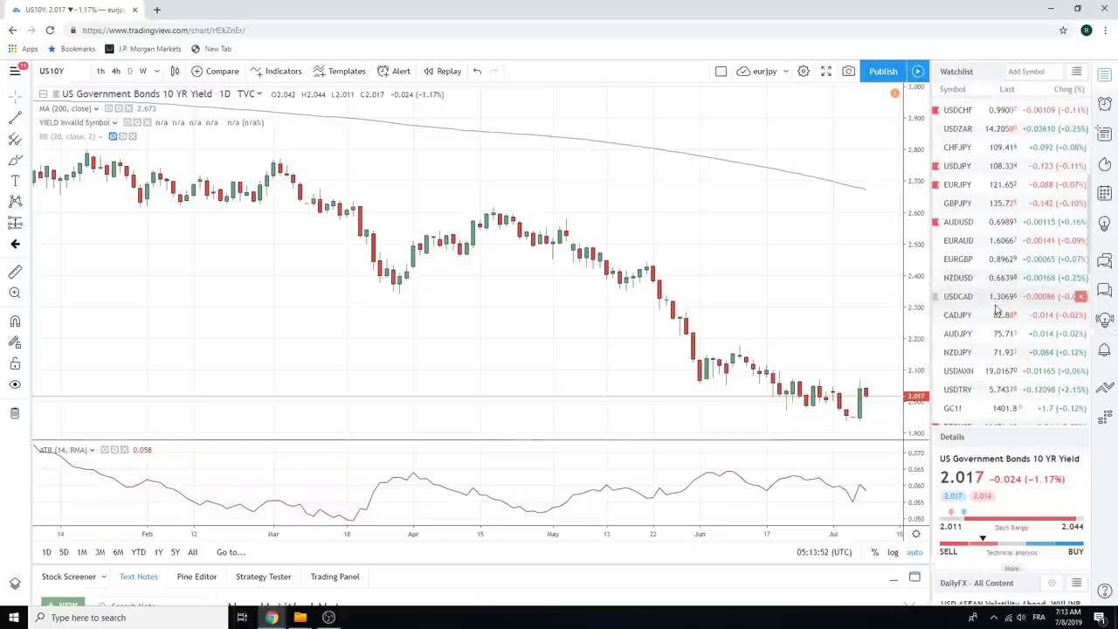
pyautogui.click(961, 389)
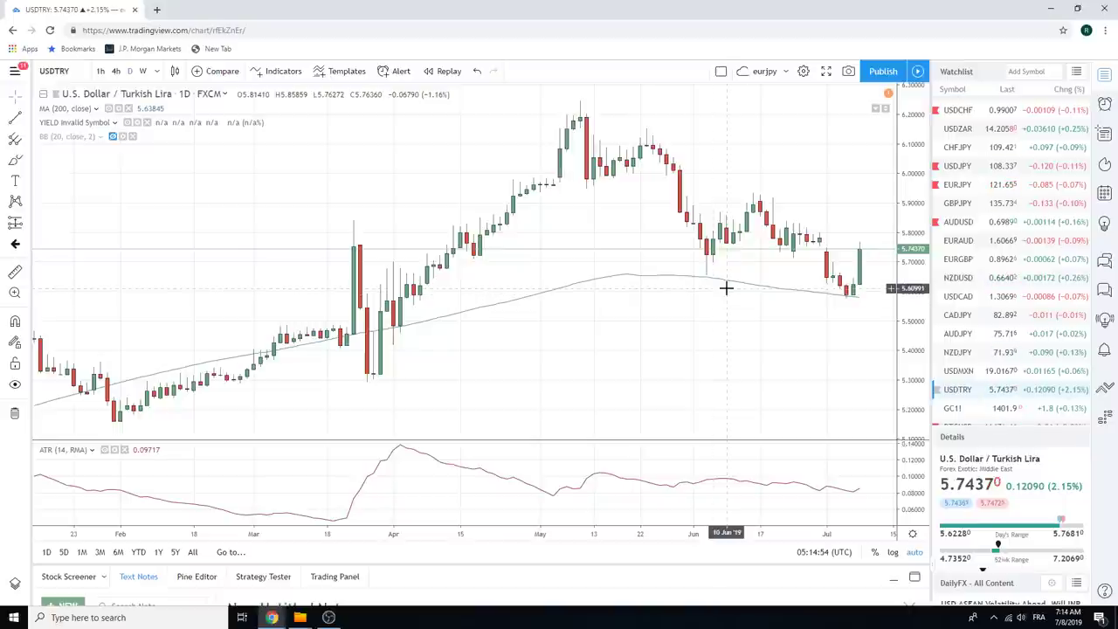
# - Zoom the USDTRY chart out so the time axis spans November to July
pyautogui.scroll(-3, 726, 287)
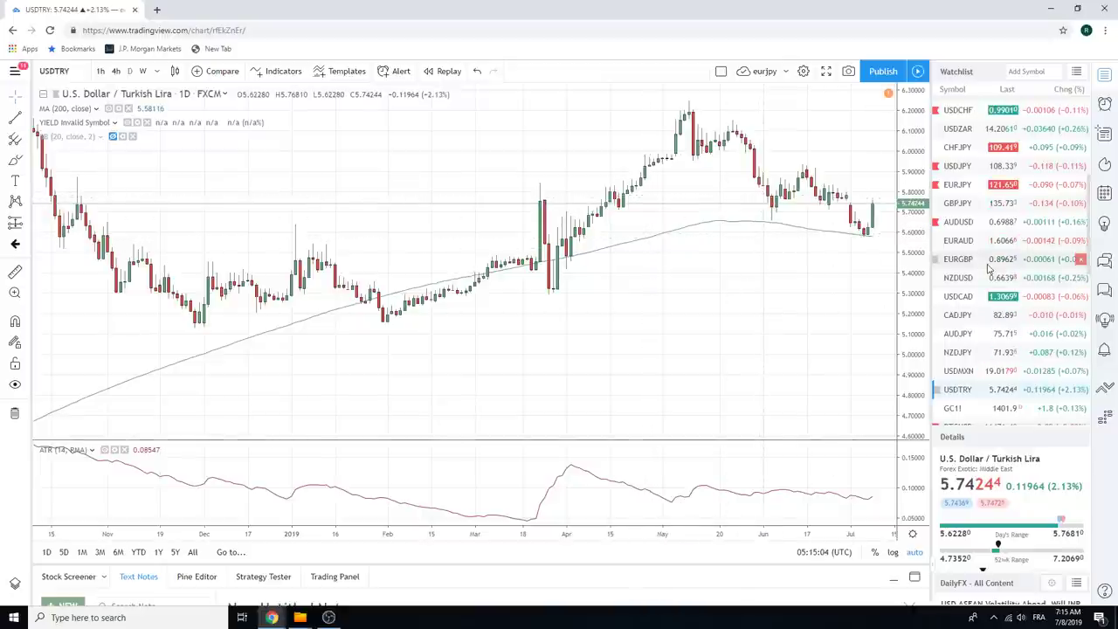
# - Load the USDZAR daily chart from slightly higher in the watchlist
pyautogui.scroll(1, 1002, 370)
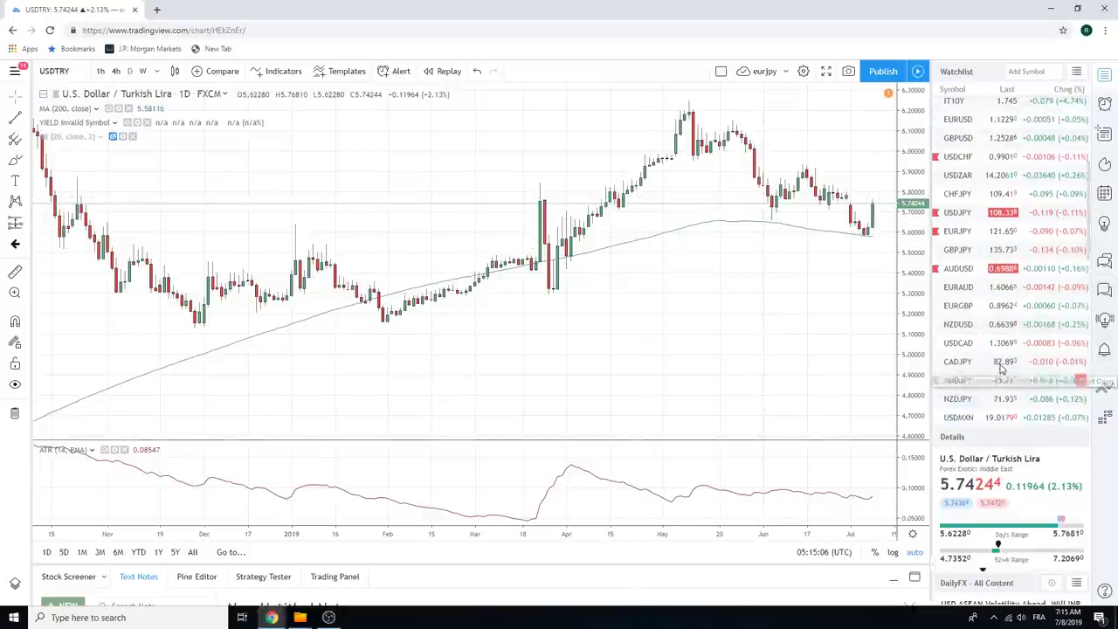
pyautogui.click(960, 176)
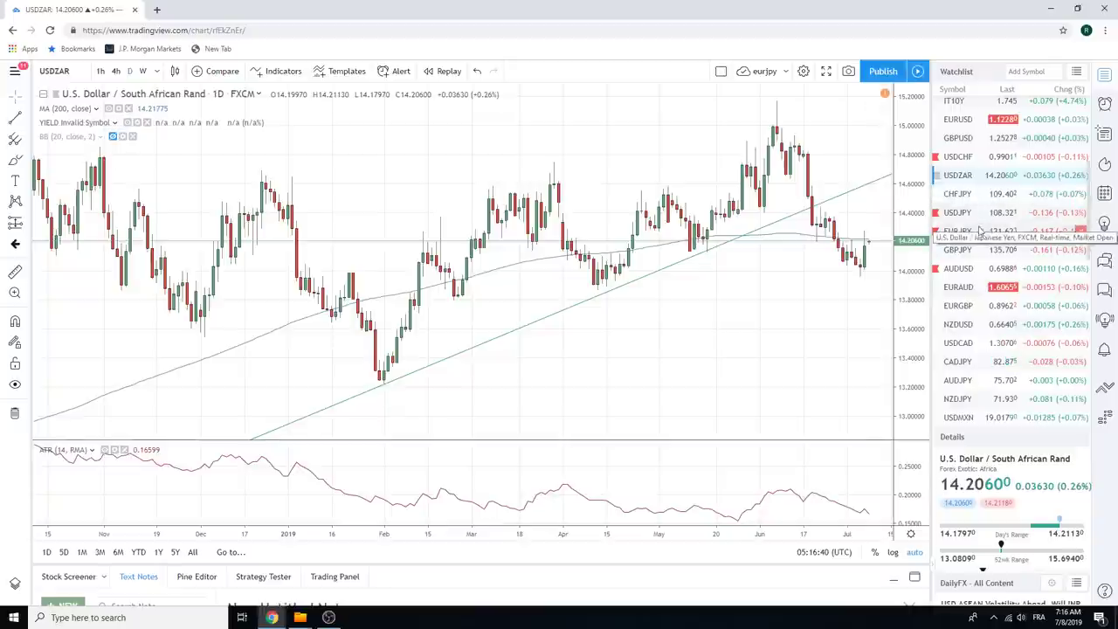
# - Load the AUDUSD 1D chart from the watchlist
pyautogui.click(964, 274)
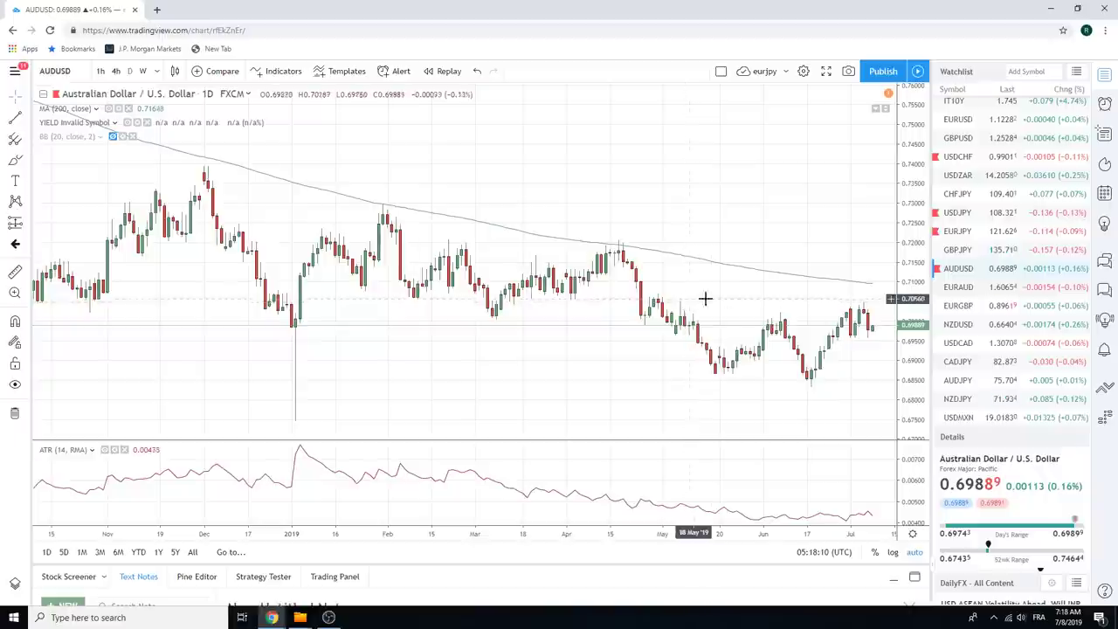
# - Load the EURJPY daily chart, zoom out to 2014, then back in on 2018 to mid-2019
pyautogui.click(985, 232)
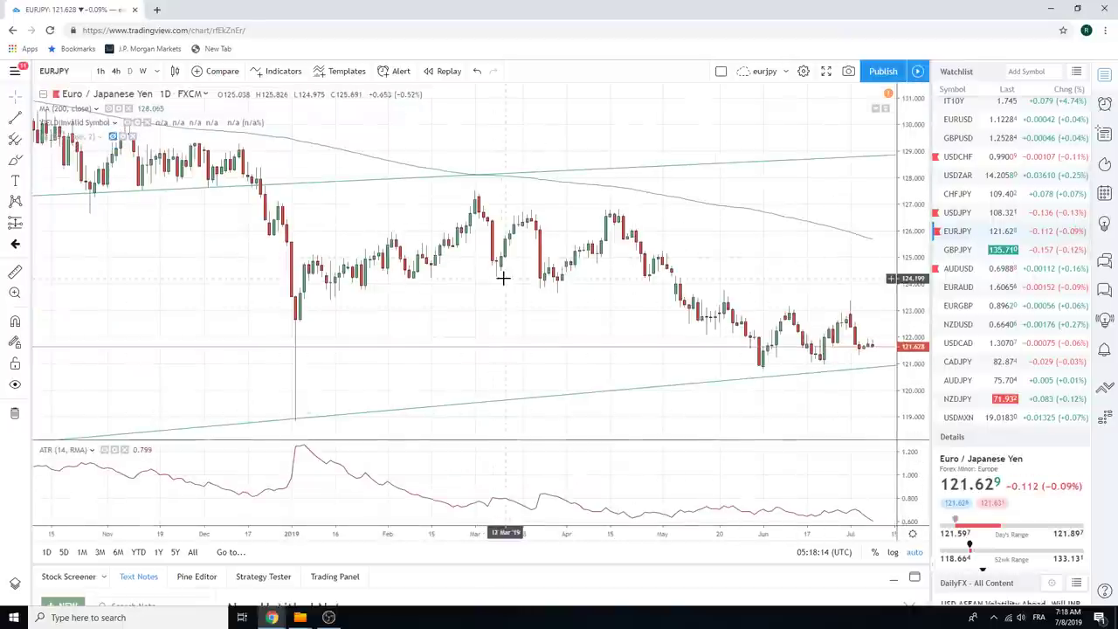
pyautogui.scroll(-6, 502, 277)
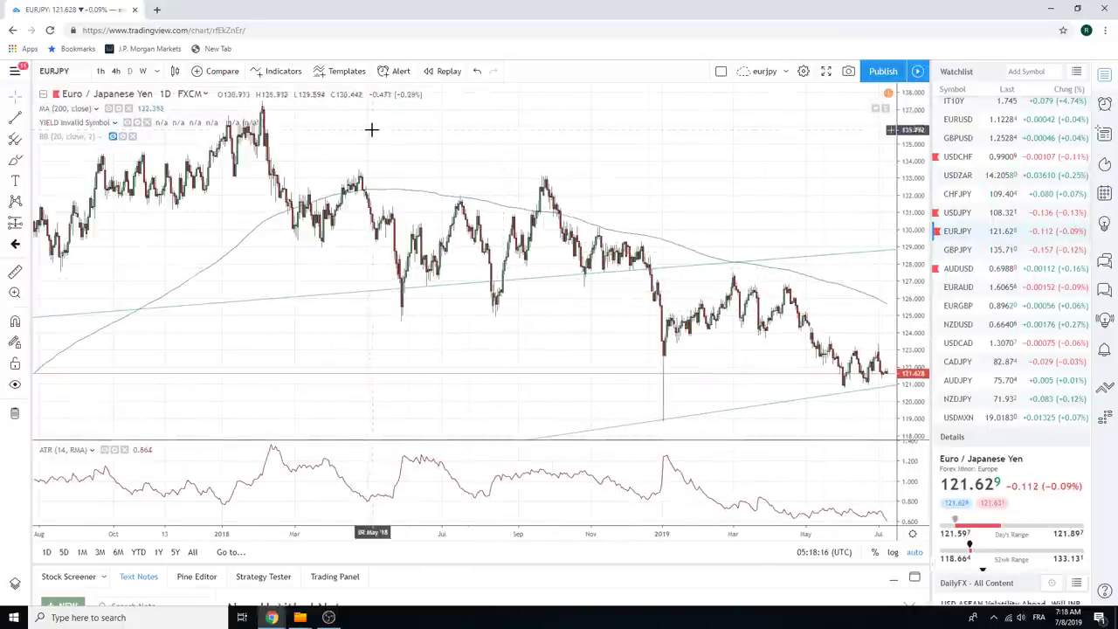
pyautogui.scroll(-8, 372, 135)
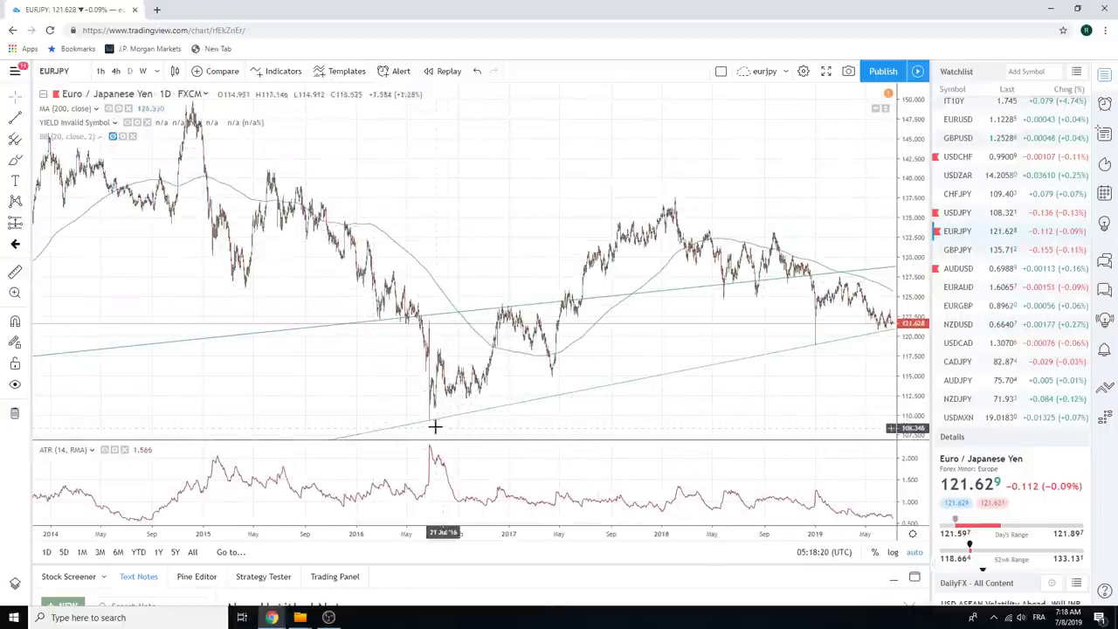
pyautogui.scroll(4, 660, 394)
pyautogui.scroll(5, 659, 393)
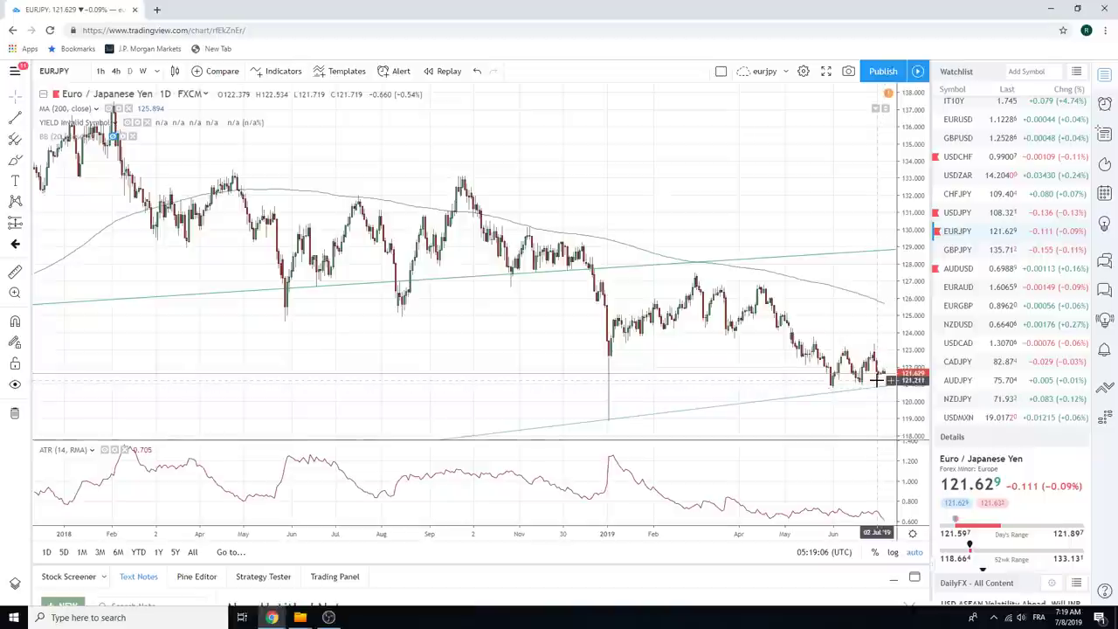
pyautogui.scroll(-1, 982, 297)
pyautogui.scroll(-1, 982, 297)
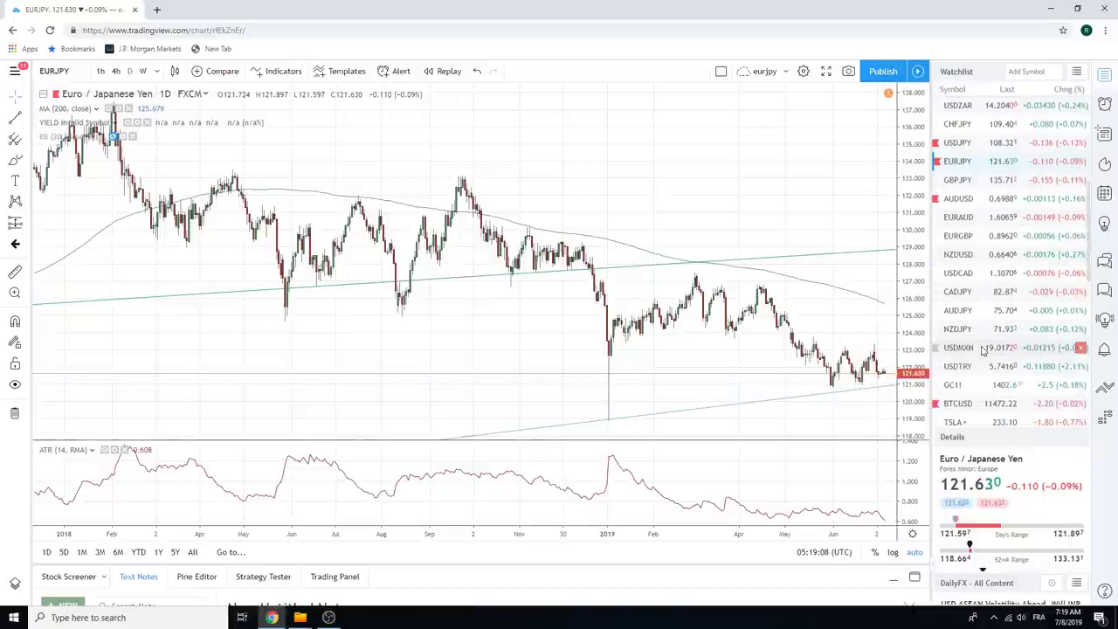
# - Load the USDMXN daily chart and zoom in and out across 2017–2019 price action
pyautogui.click(984, 349)
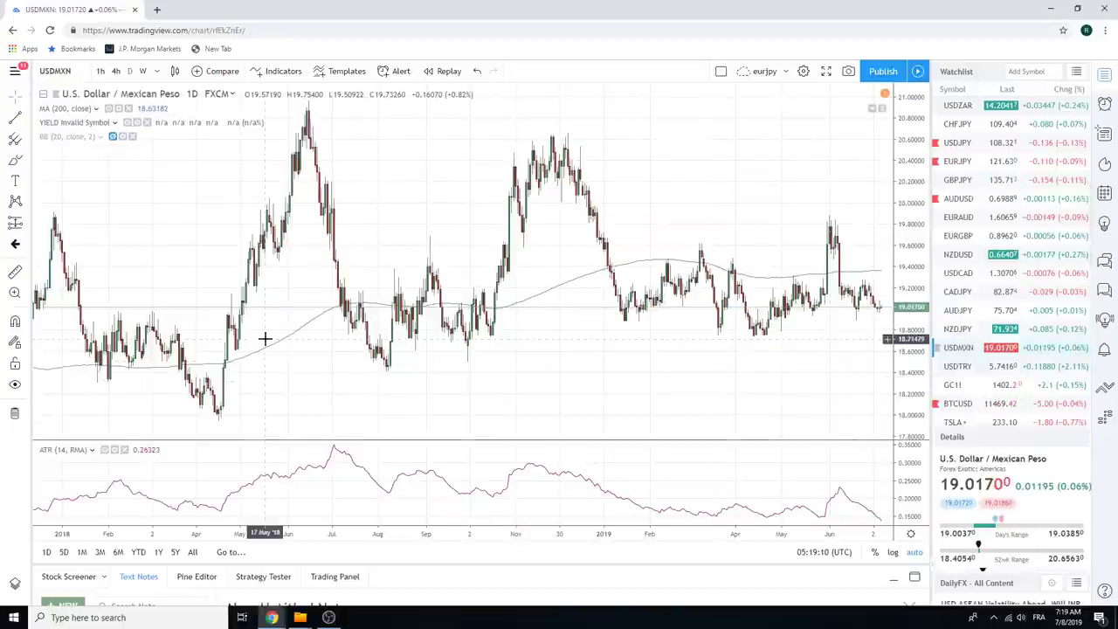
pyautogui.scroll(3, 183, 312)
pyautogui.scroll(2, 182, 312)
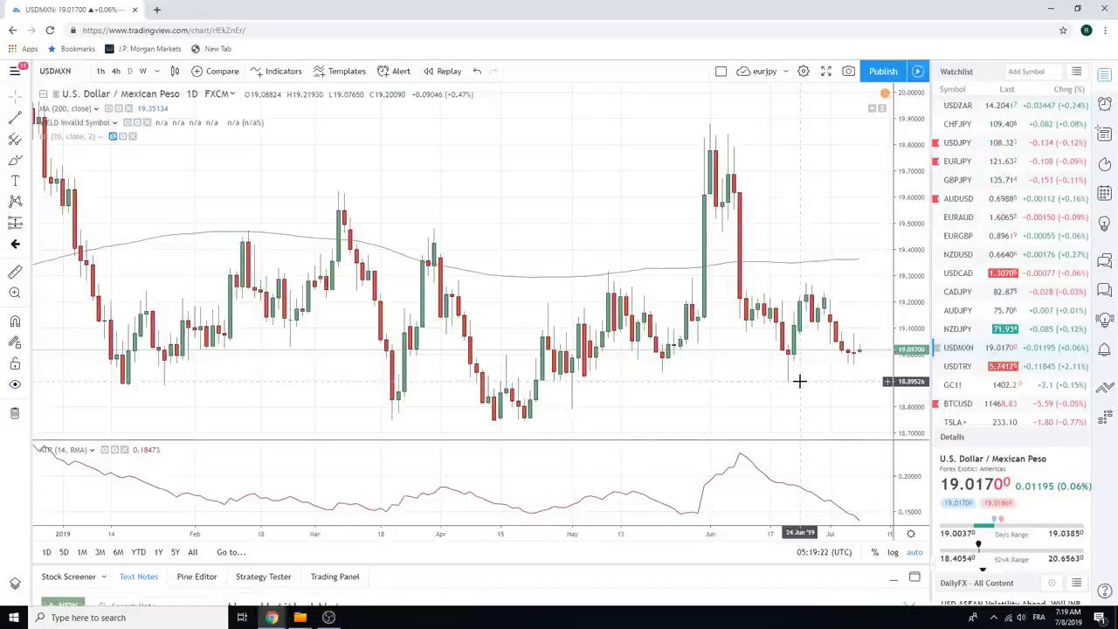
pyautogui.scroll(-2, 724, 366)
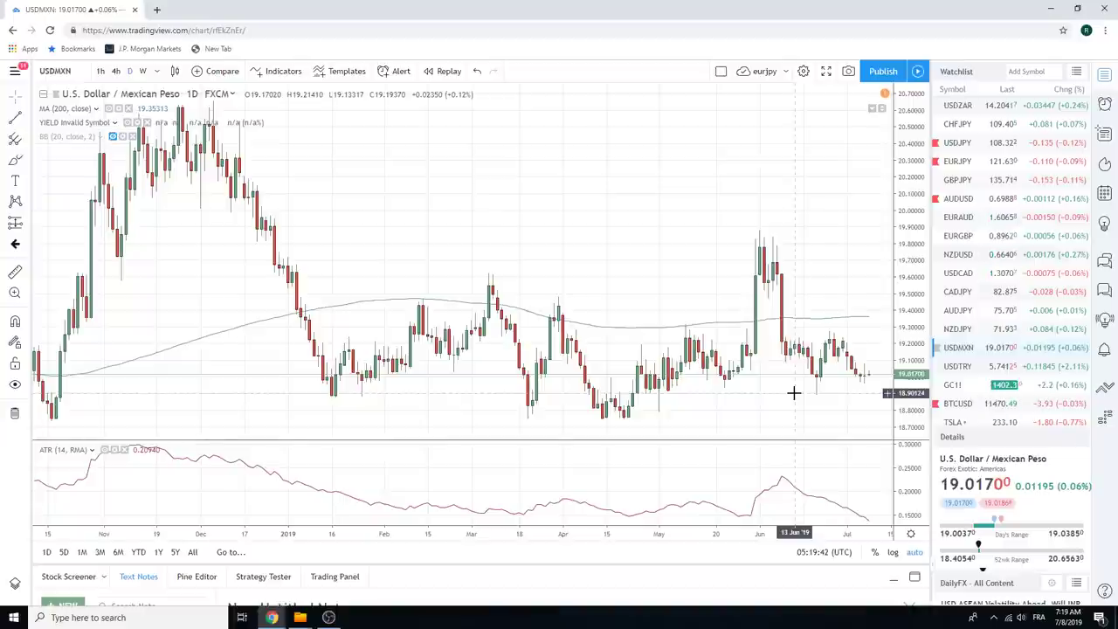
pyautogui.scroll(-5, 725, 349)
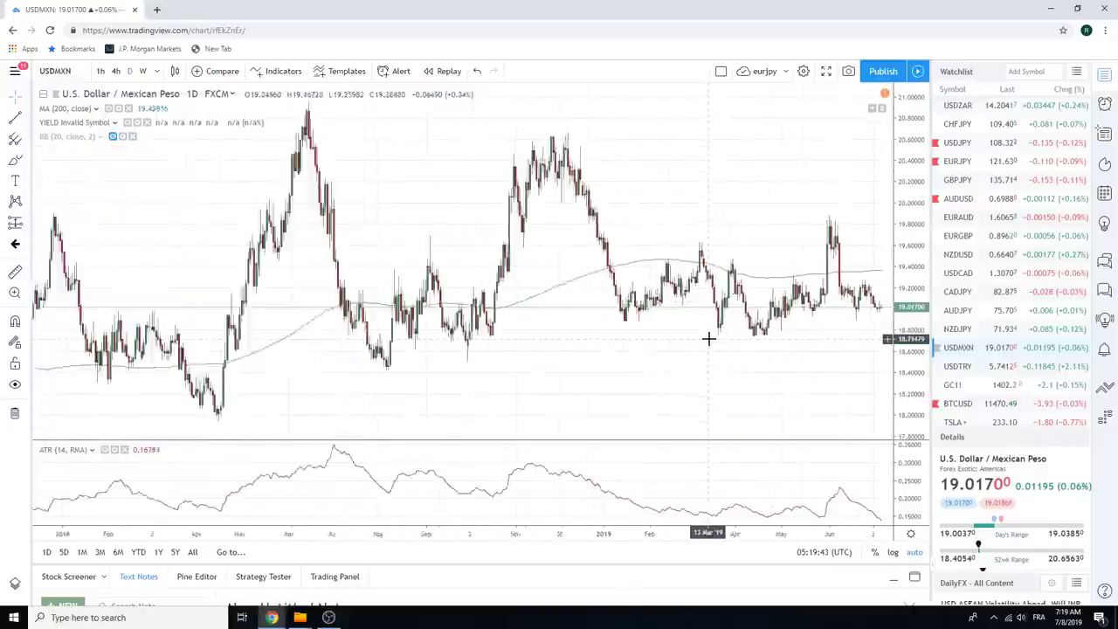
pyautogui.scroll(-3, 734, 338)
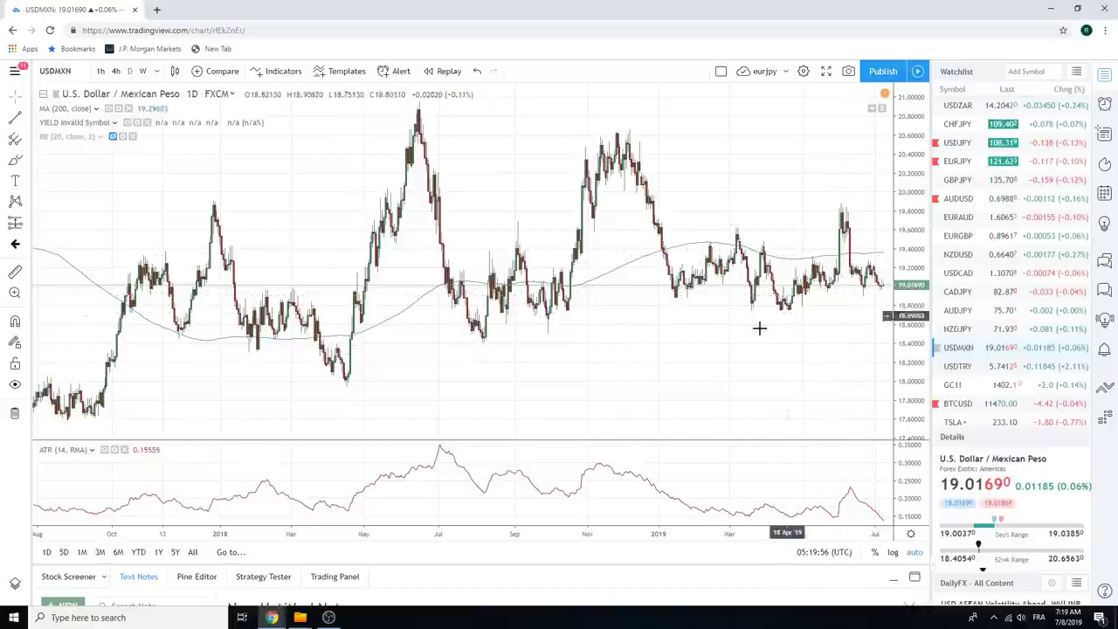
pyautogui.scroll(3, 759, 327)
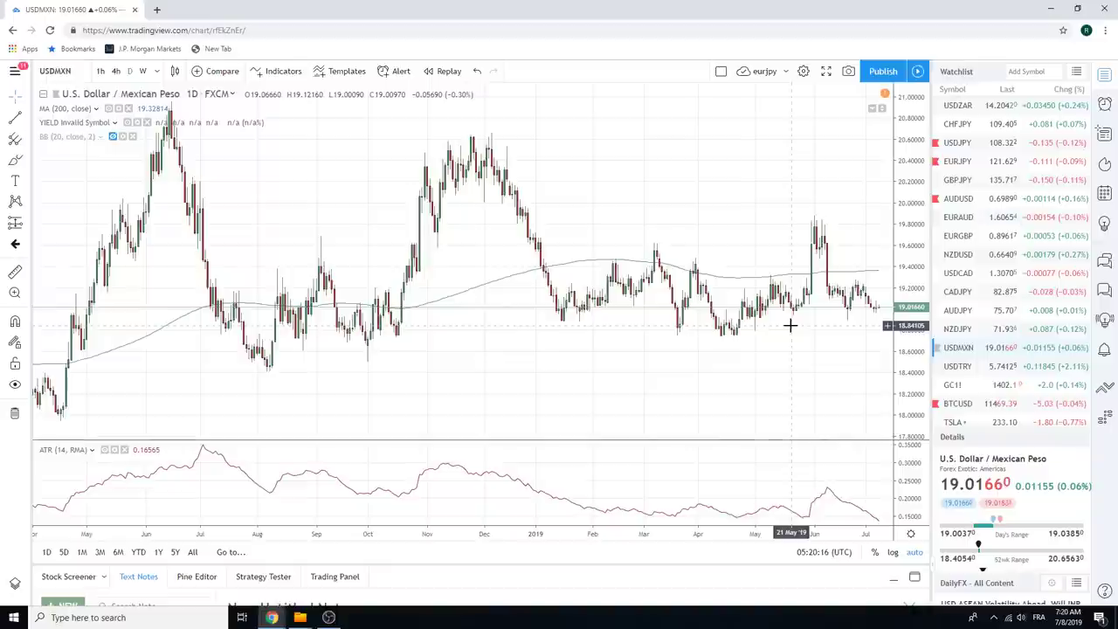
# - Load the GC1! daily chart, zoom in on April–July, then back out to February–July 2019
pyautogui.click(996, 385)
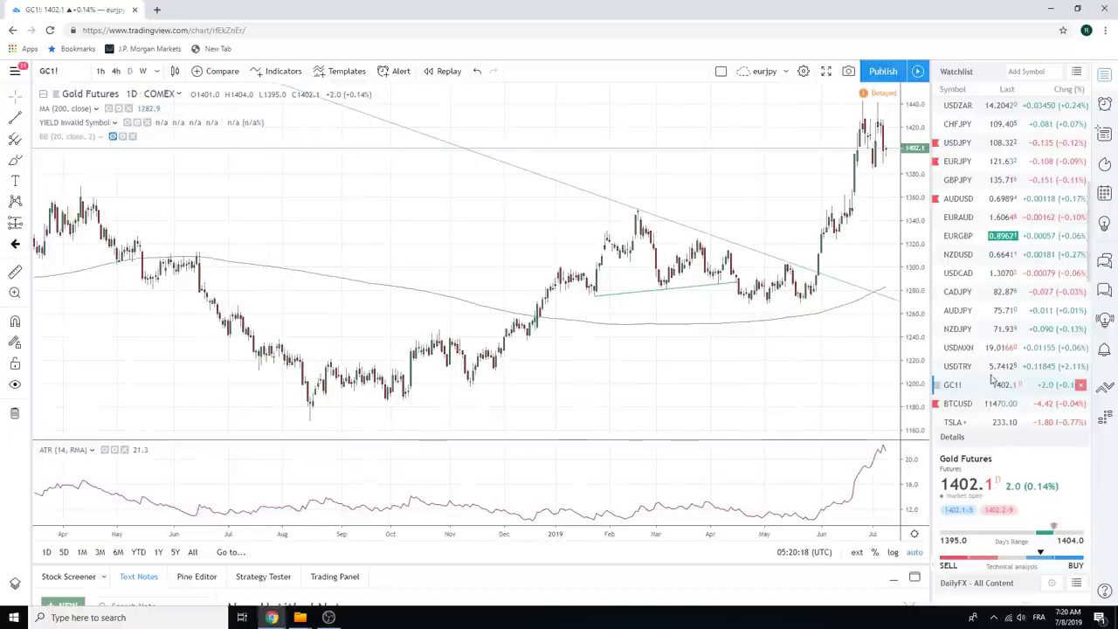
pyautogui.scroll(10, 636, 366)
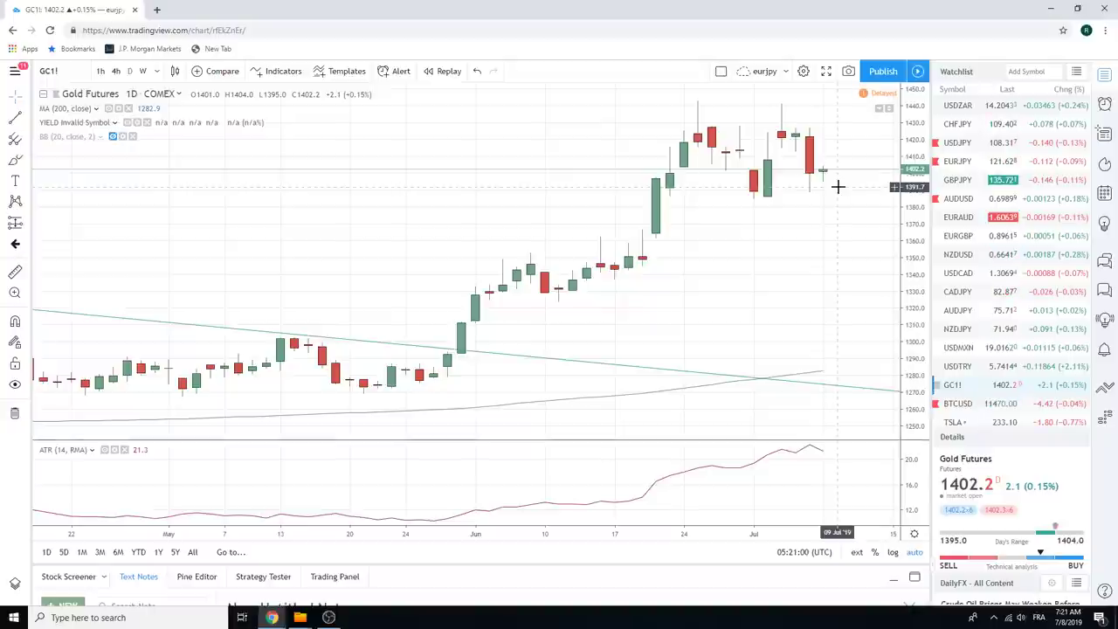
pyautogui.scroll(-3, 749, 136)
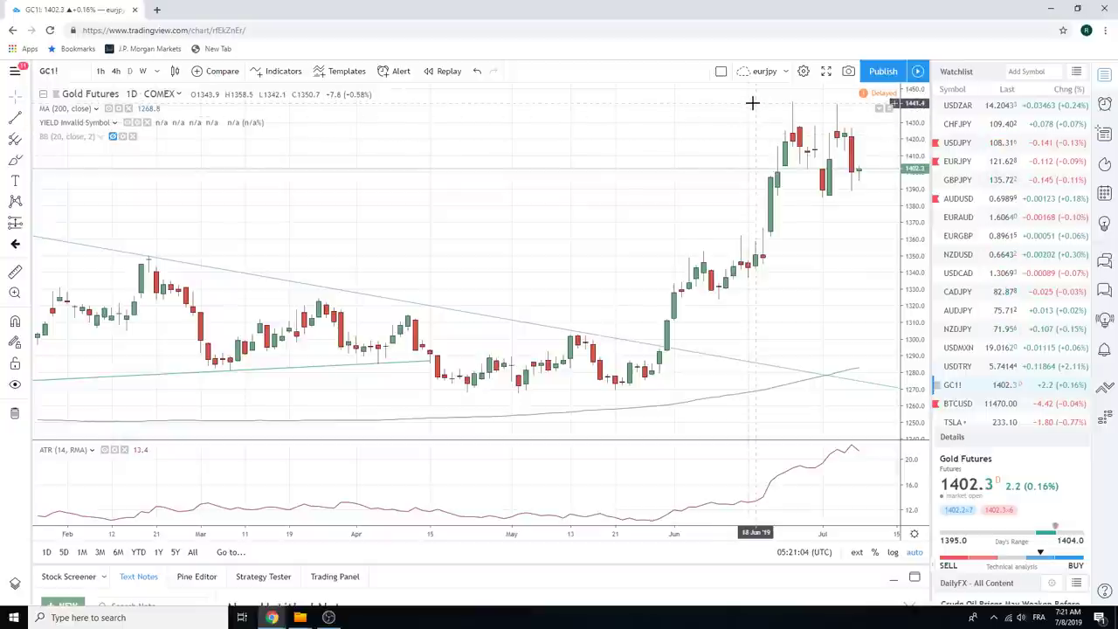
pyautogui.click(143, 71)
pyautogui.scroll(-2, 602, 187)
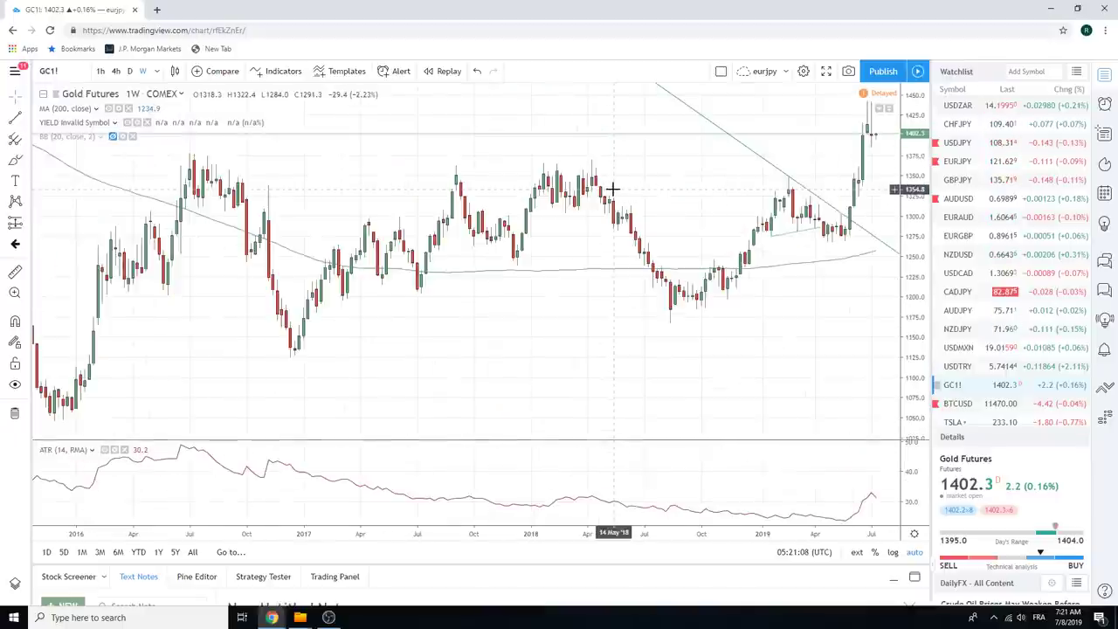
pyautogui.scroll(2, 611, 188)
pyautogui.scroll(2, 613, 189)
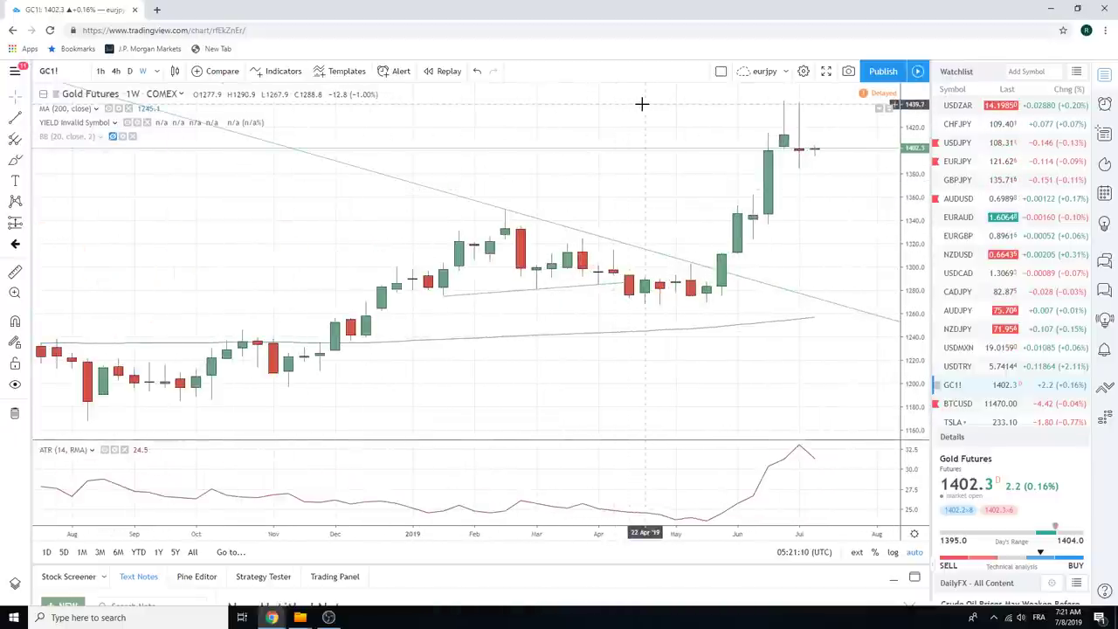
pyautogui.scroll(-5, 638, 161)
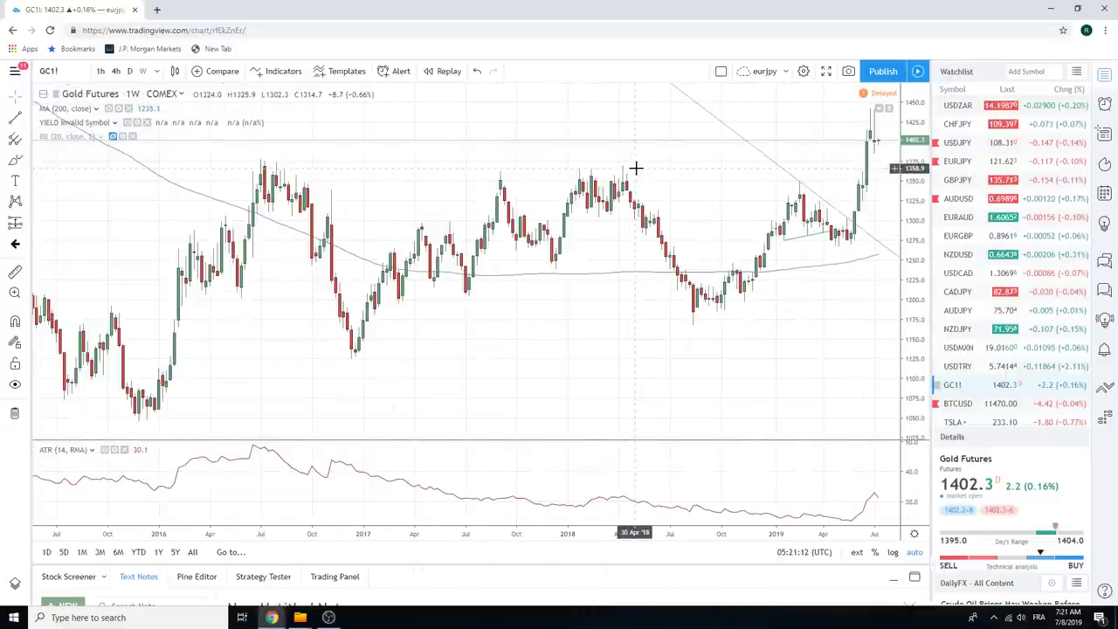
pyautogui.scroll(5, 635, 167)
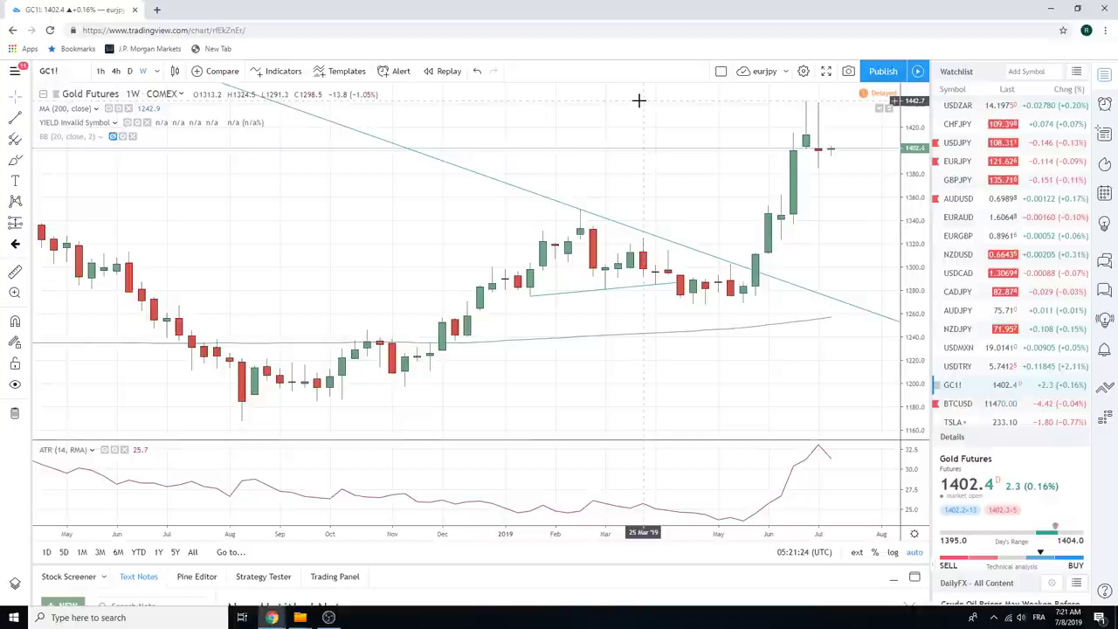
pyautogui.scroll(-3, 632, 132)
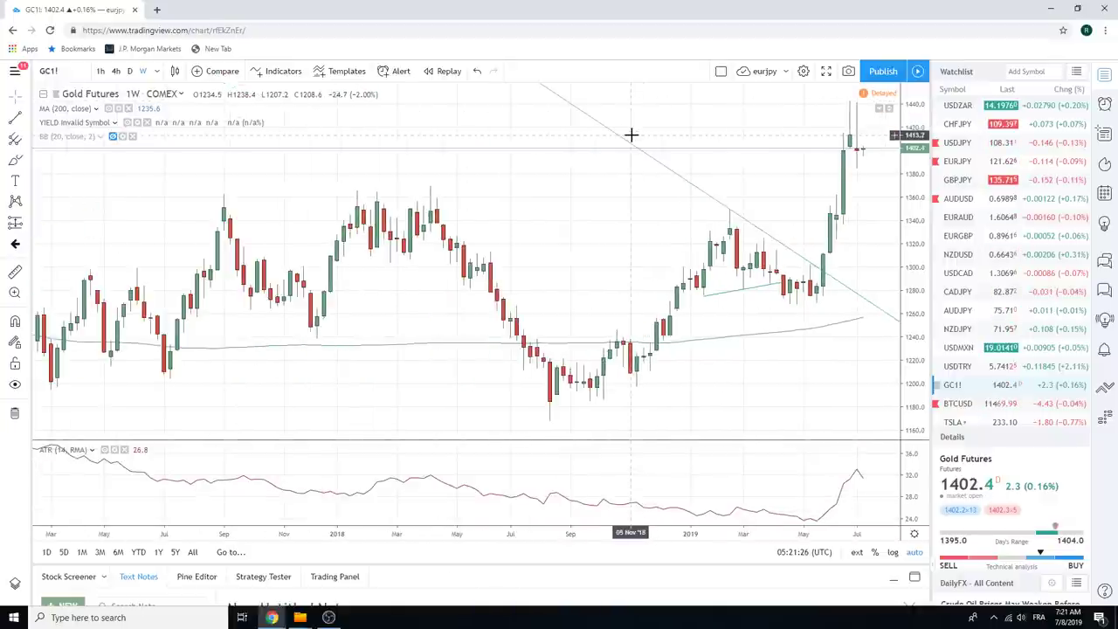
pyautogui.scroll(3, 622, 155)
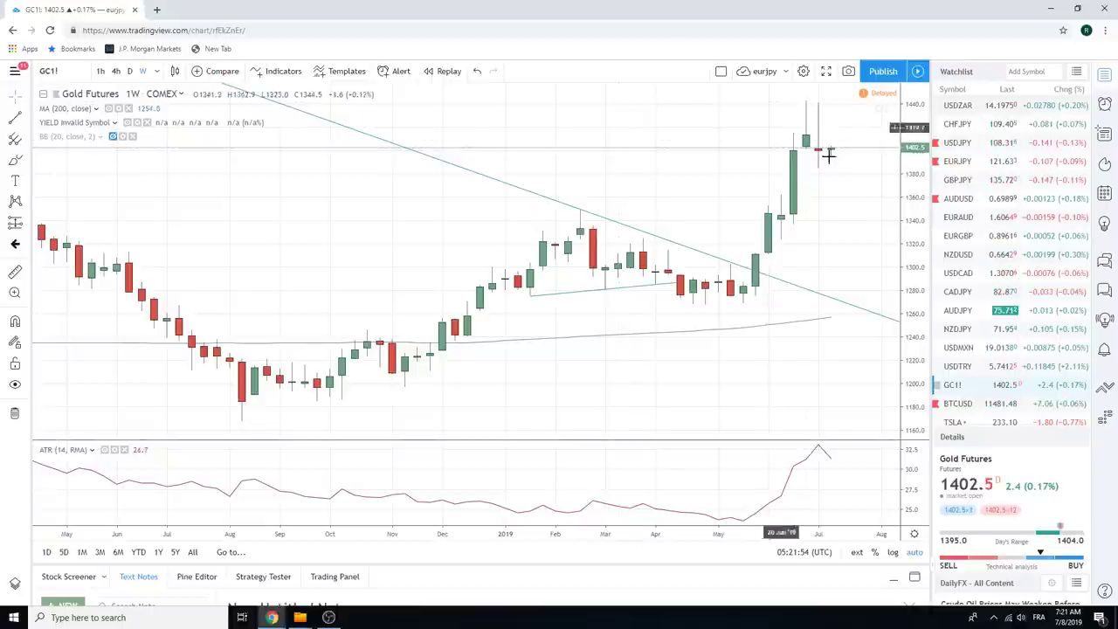
pyautogui.scroll(3, 996, 262)
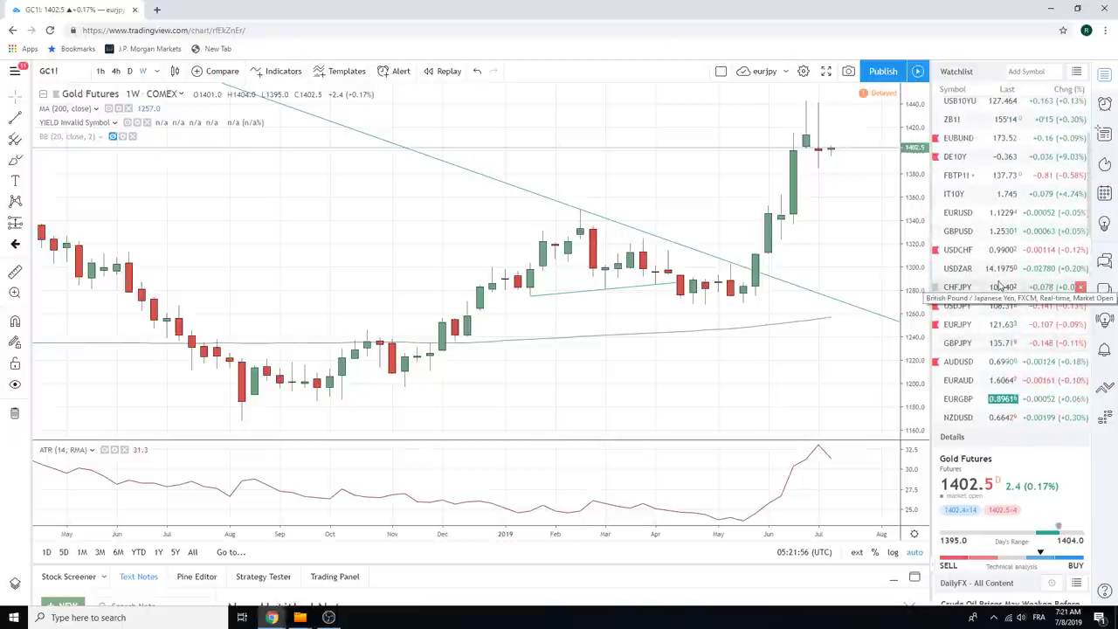
pyautogui.scroll(2, 1000, 285)
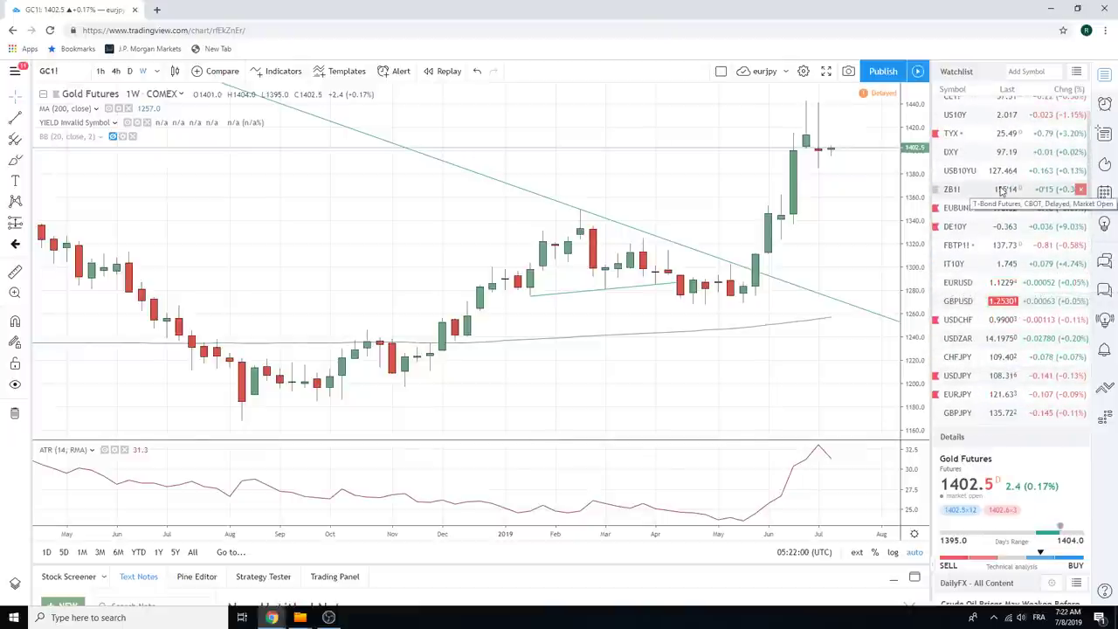
pyautogui.scroll(-1, 1003, 190)
pyautogui.scroll(-1, 1002, 190)
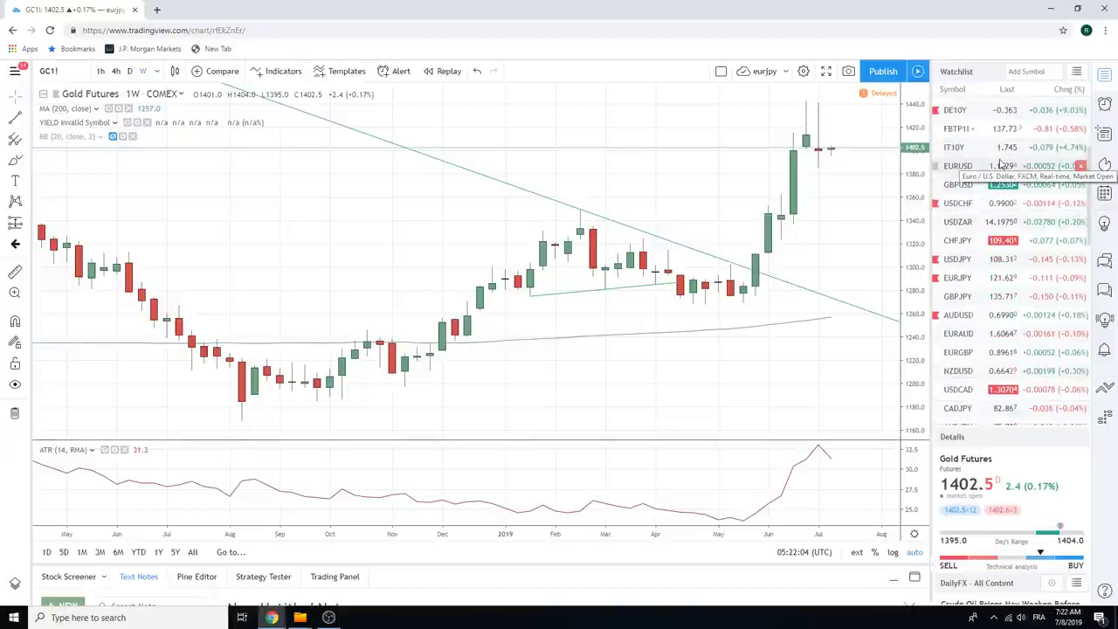
# - View EURGBP on the daily timeframe instead of weekly, then move on to GBPUSD
pyautogui.click(977, 353)
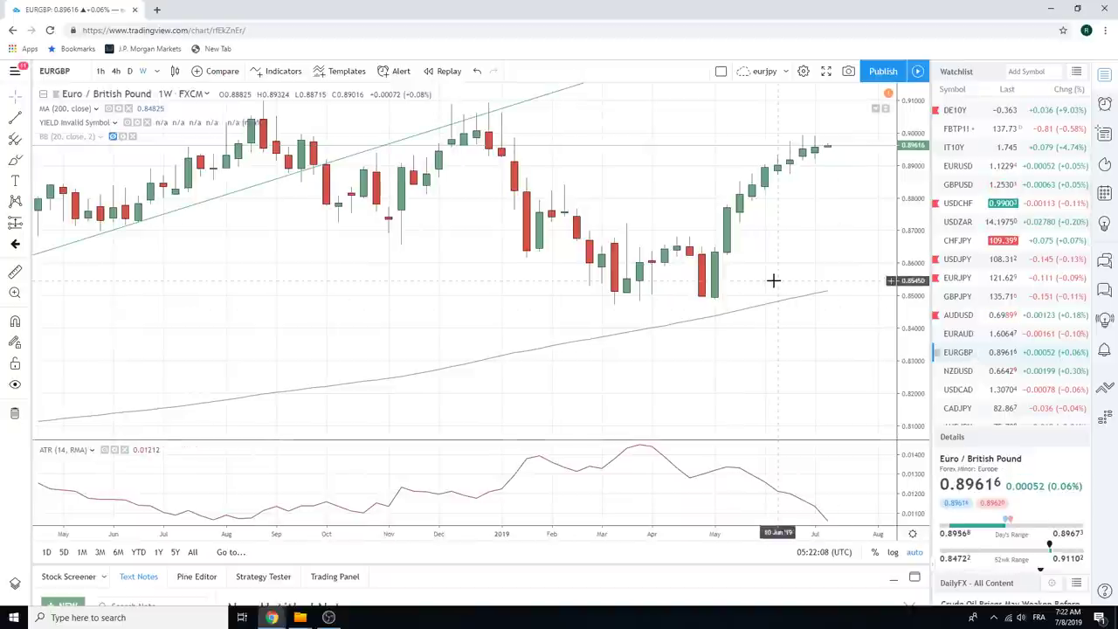
pyautogui.click(129, 71)
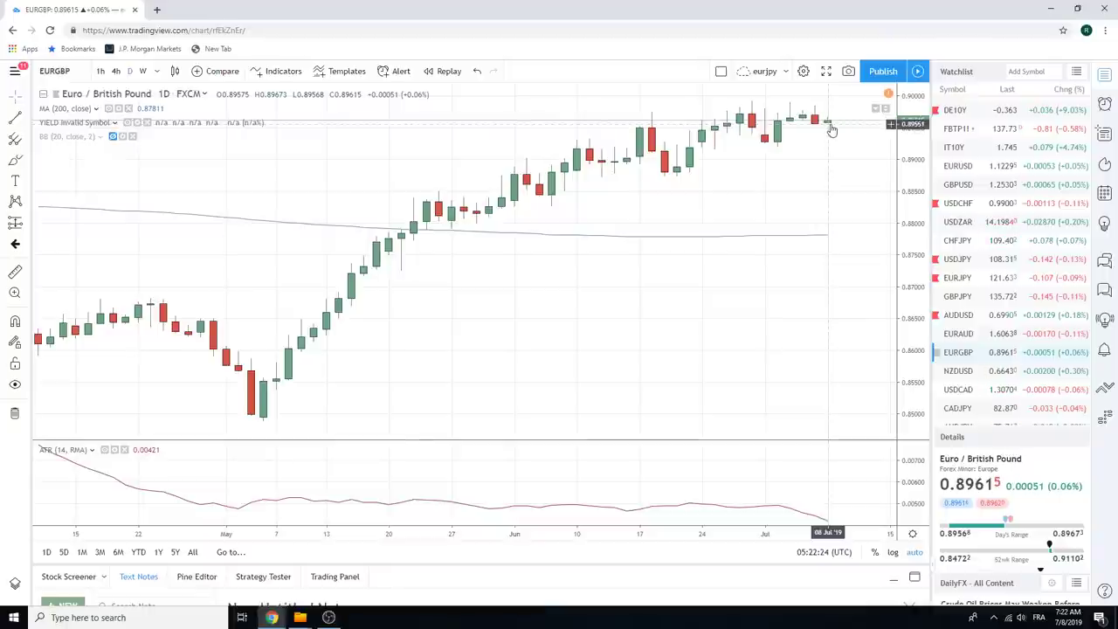
pyautogui.click(958, 185)
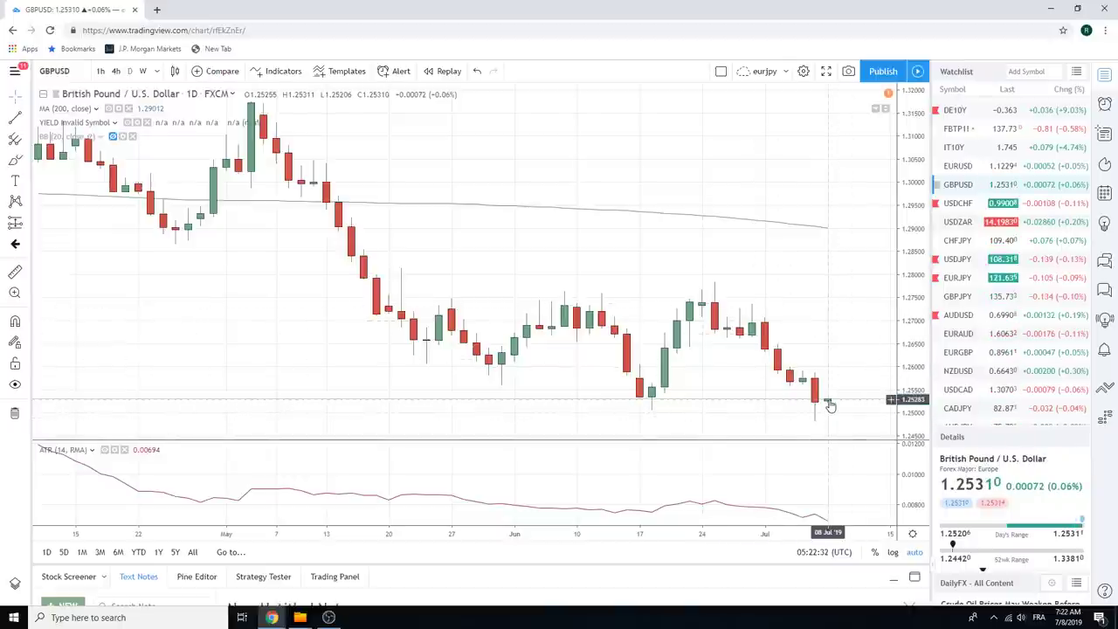
# - Return to the EURGBP daily chart and scroll down and back up through the watchlist
pyautogui.click(966, 358)
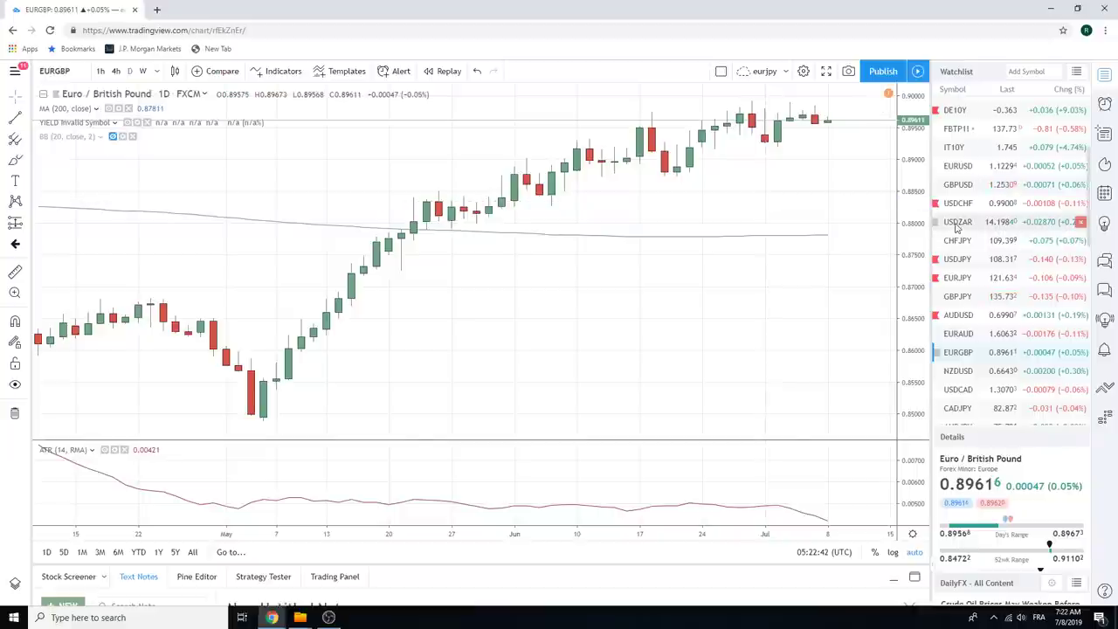
pyautogui.scroll(-2, 987, 227)
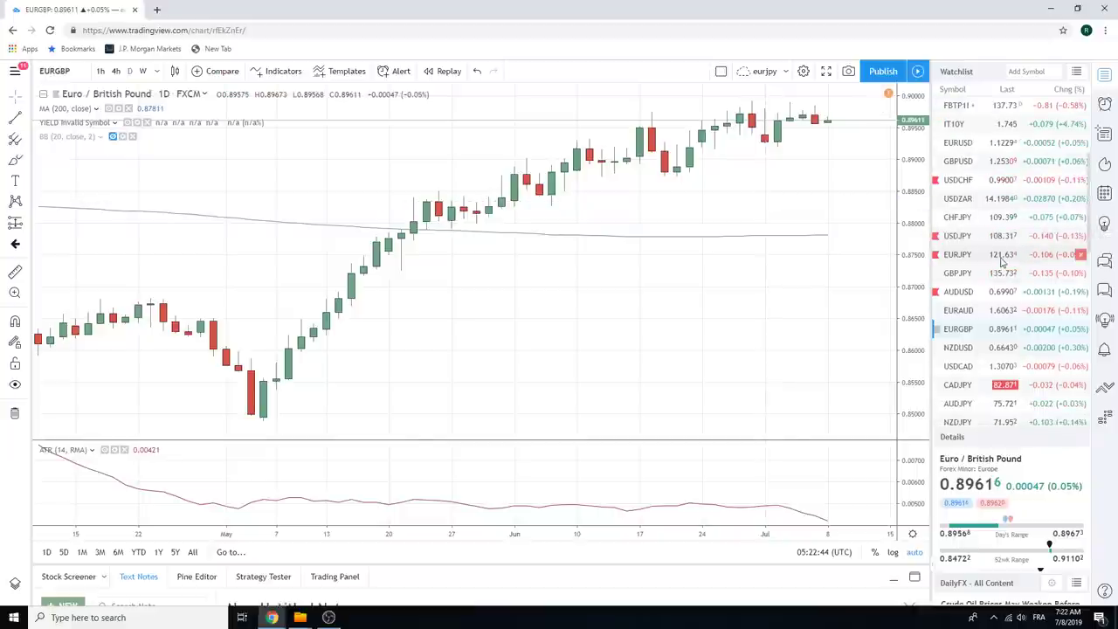
pyautogui.scroll(-2, 1005, 267)
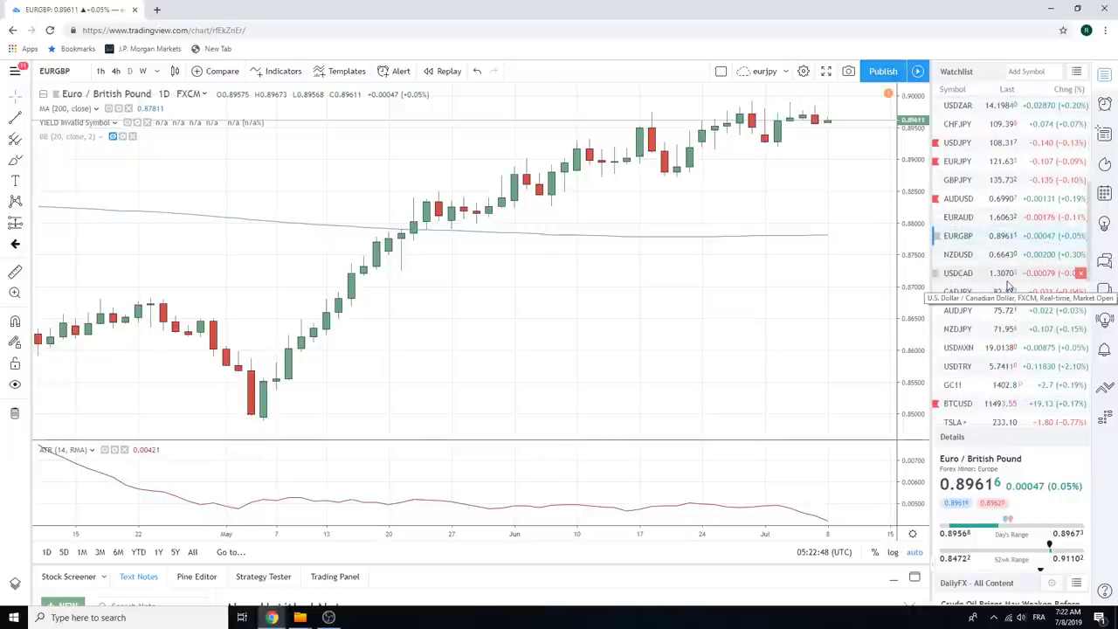
pyautogui.scroll(5, 1009, 284)
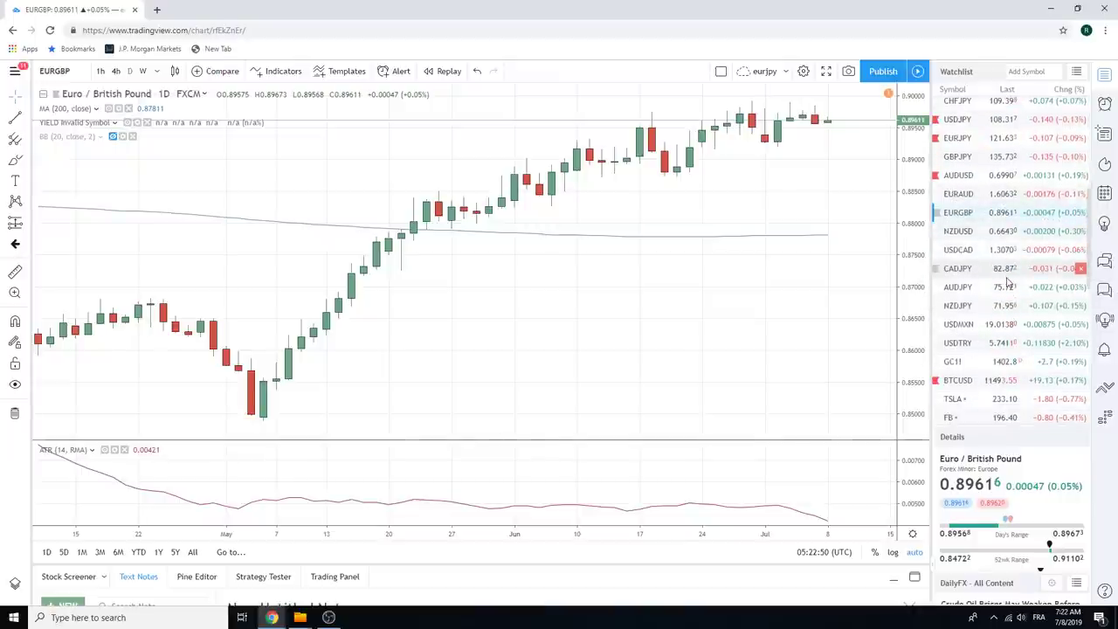
pyautogui.scroll(1, 1007, 282)
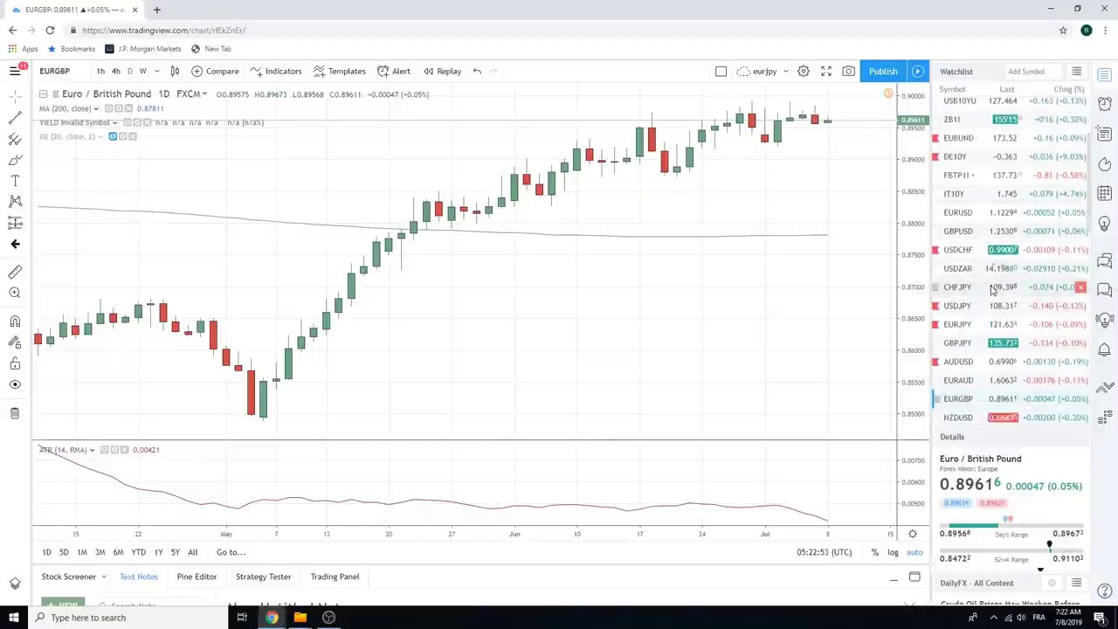
# - Glance at AUDUSD, settle on the USDCHF daily chart, and scroll through the watchlist
pyautogui.click(957, 363)
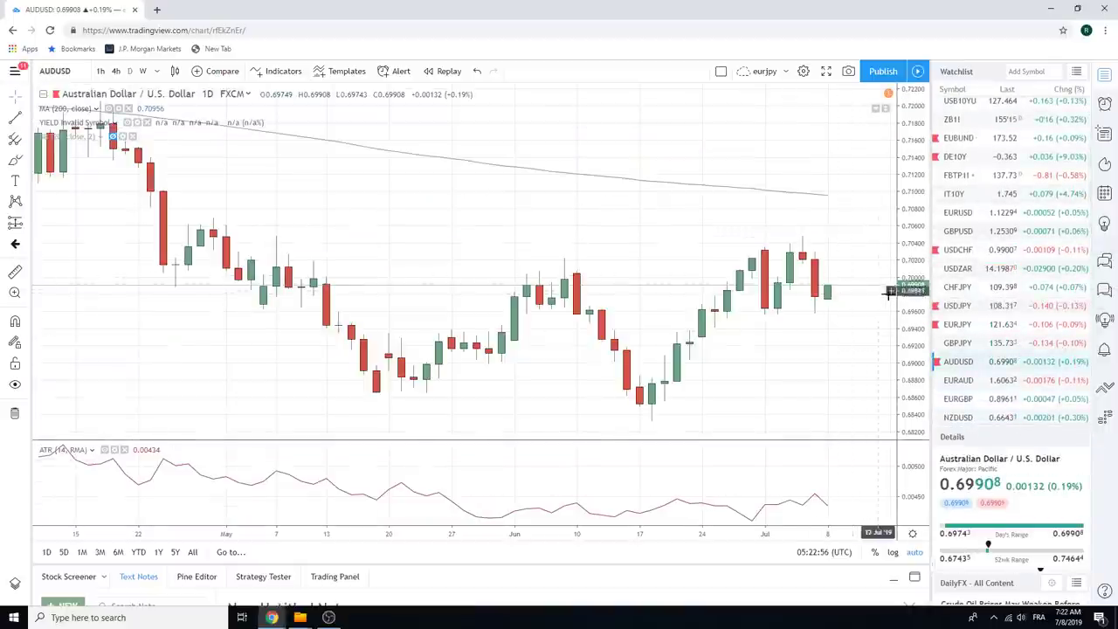
pyautogui.click(965, 252)
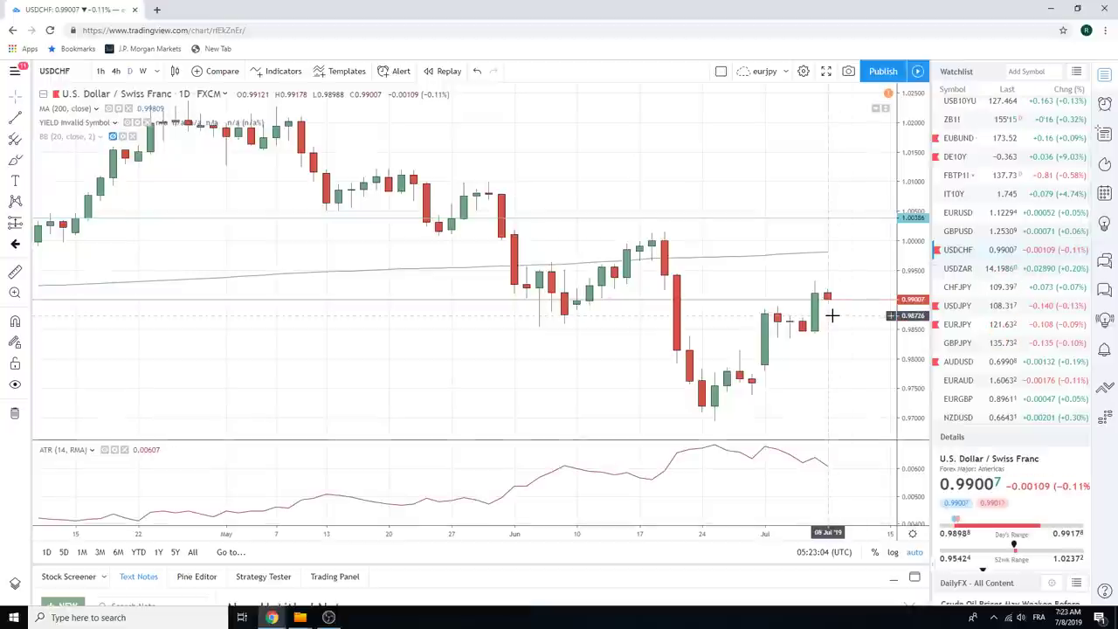
pyautogui.scroll(-1, 987, 266)
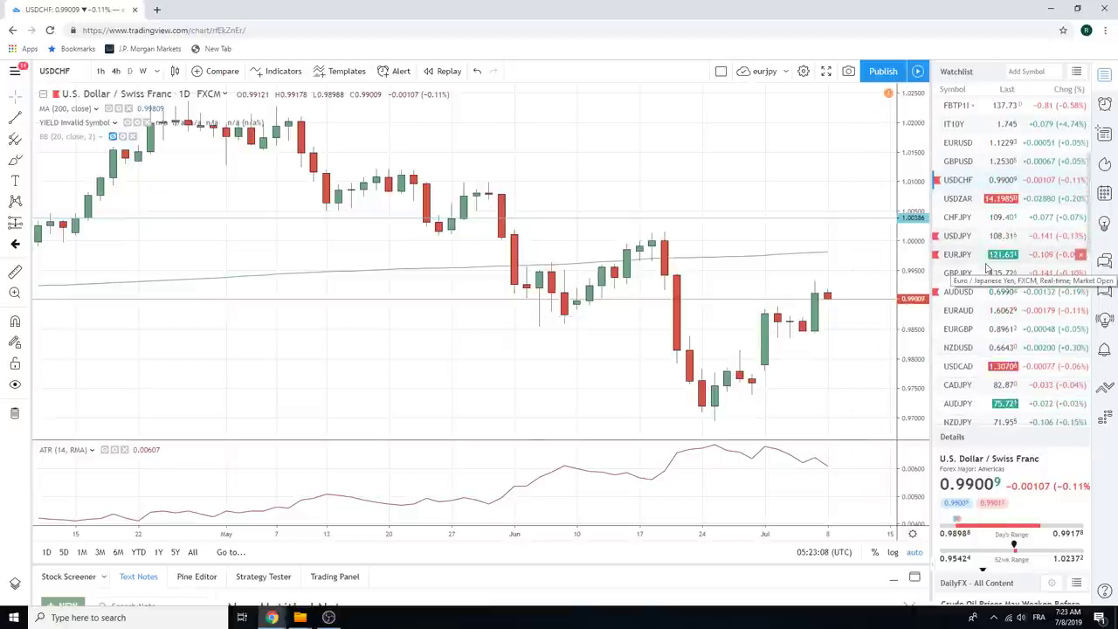
pyautogui.scroll(-1, 991, 262)
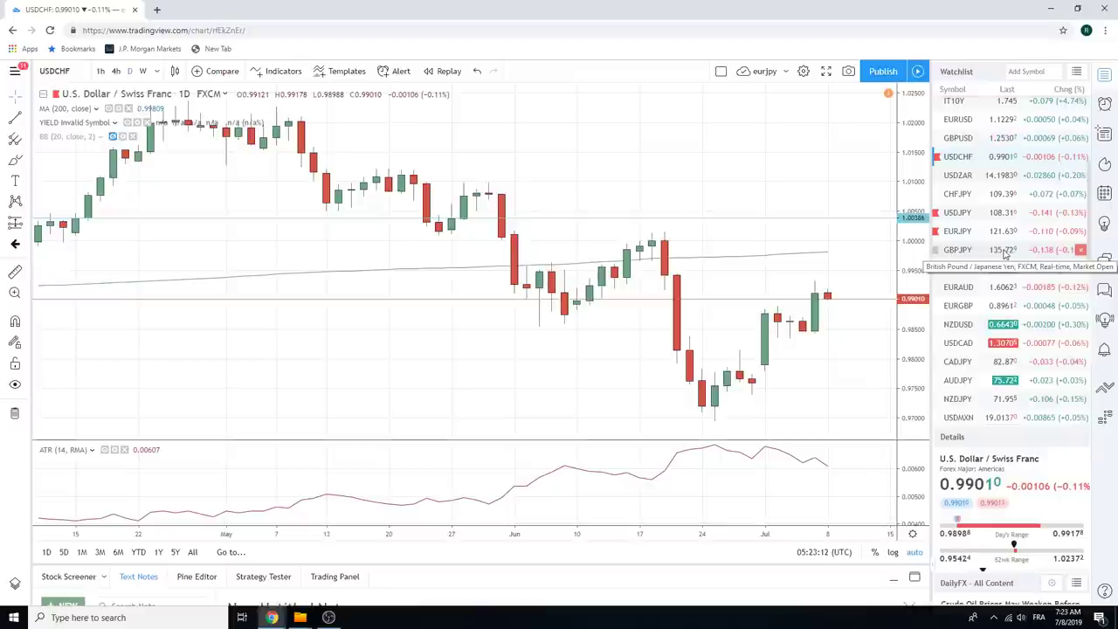
pyautogui.scroll(3, 1003, 262)
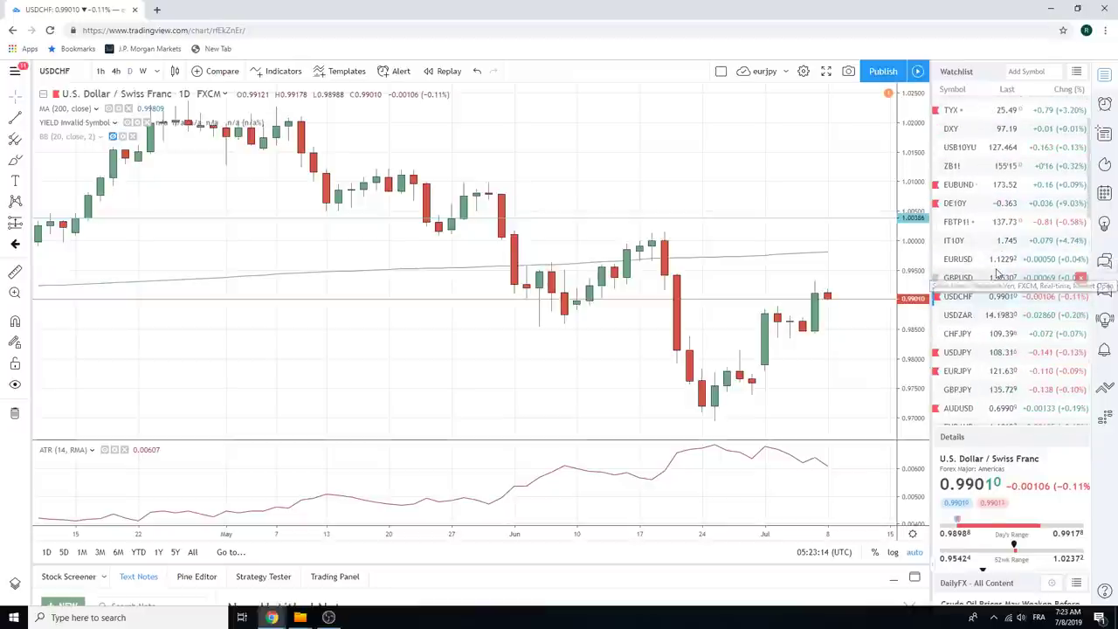
pyautogui.scroll(2, 998, 273)
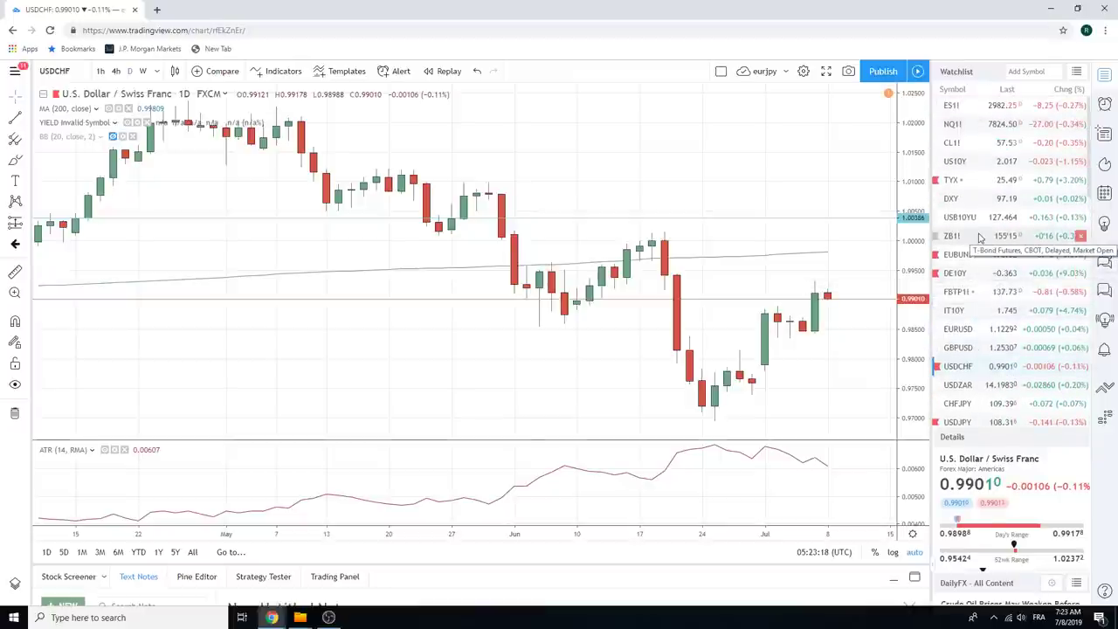
pyautogui.scroll(-4, 979, 237)
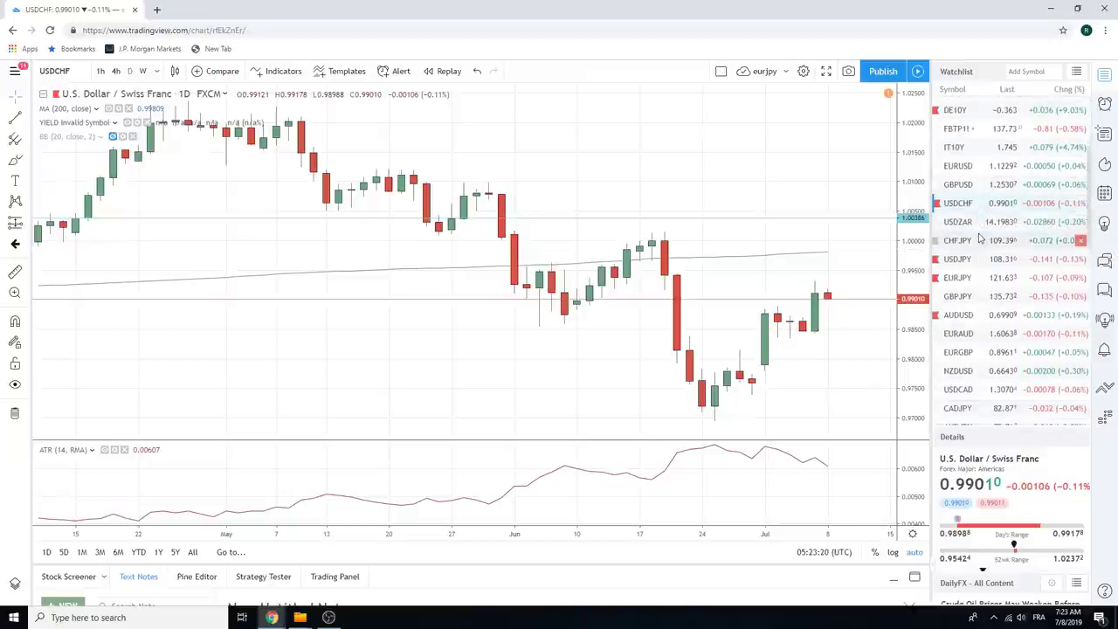